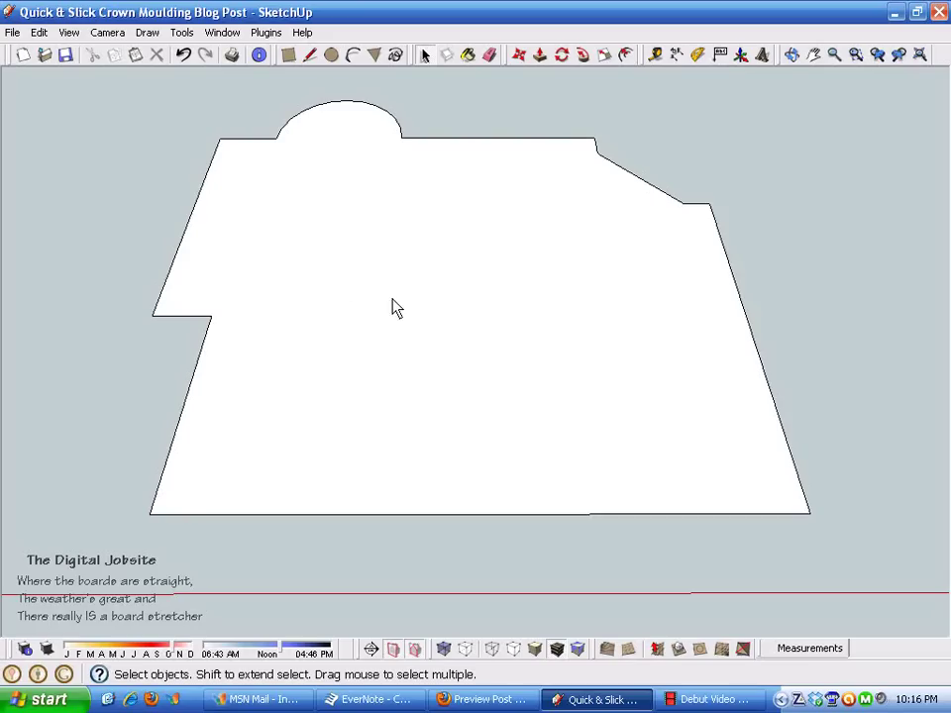
Review the model's length and angle unit settings, including the format and precision, and close the model information
click(222, 31)
click(221, 31)
click(224, 32)
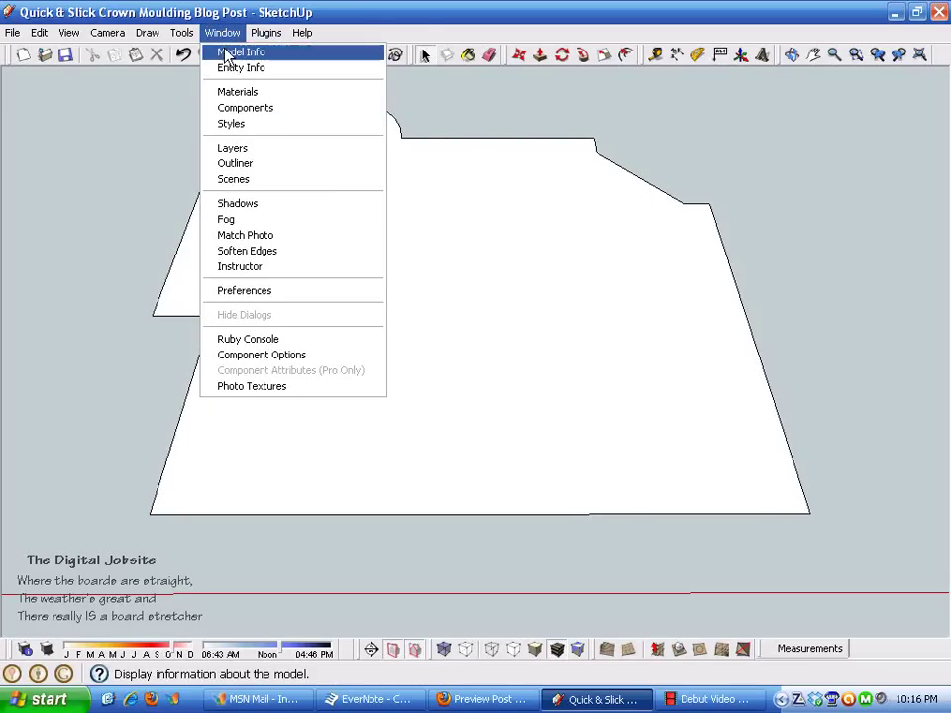
click(254, 51)
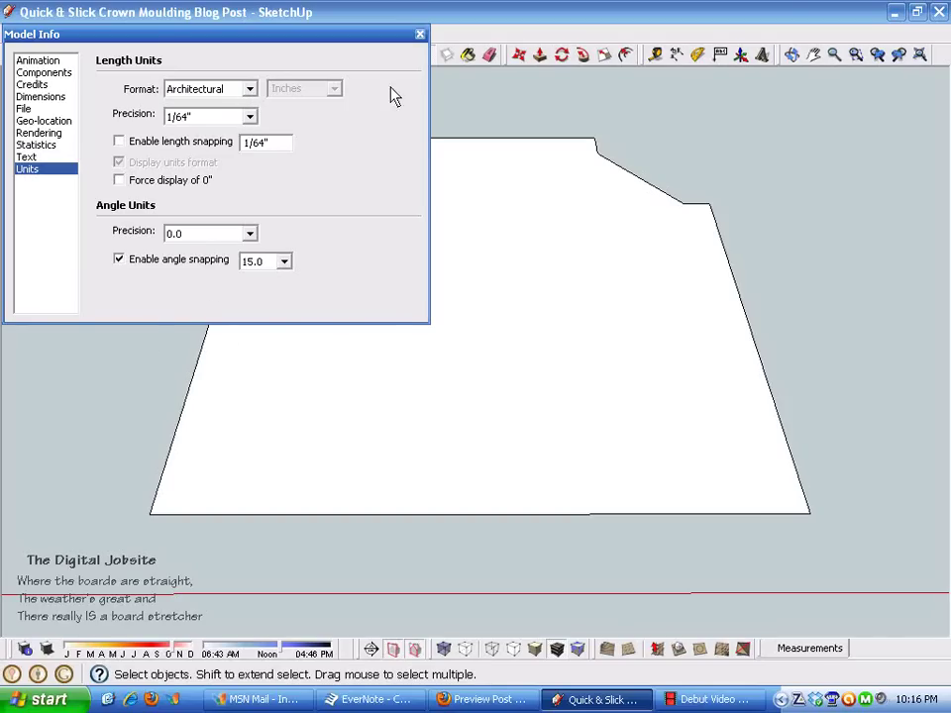
click(420, 34)
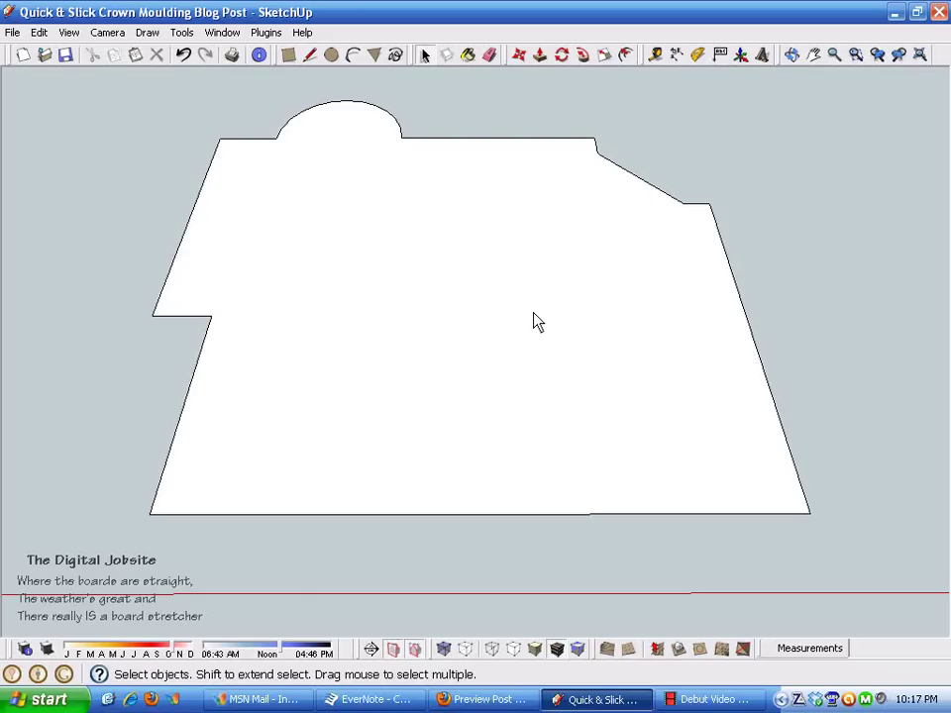
Open the floor plan group around the curved bay for editing
scroll(411, 354, down, 1)
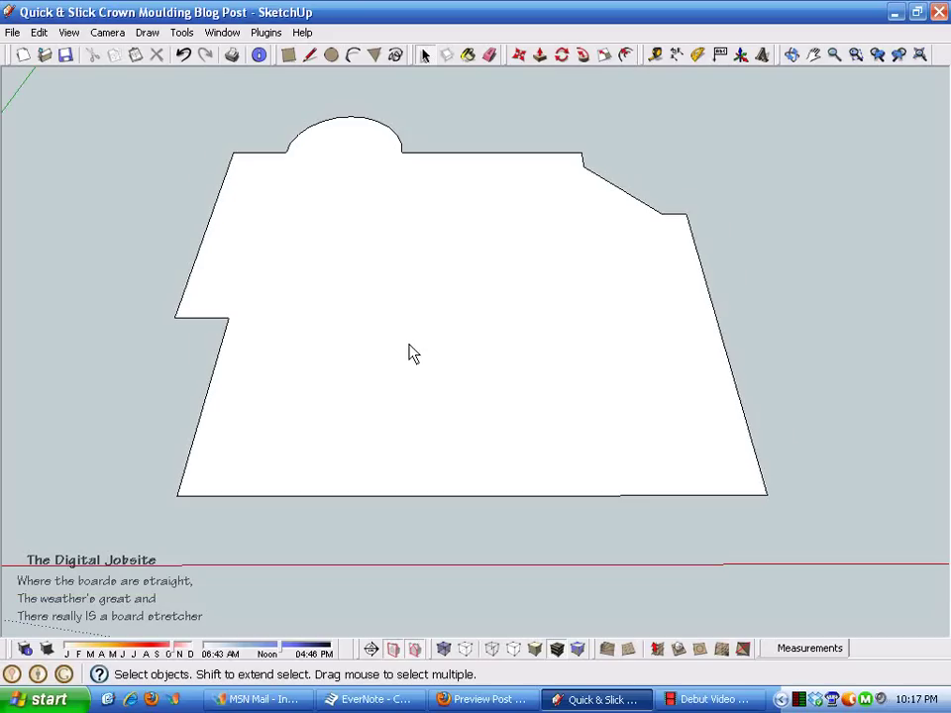
scroll(338, 145, up, 3)
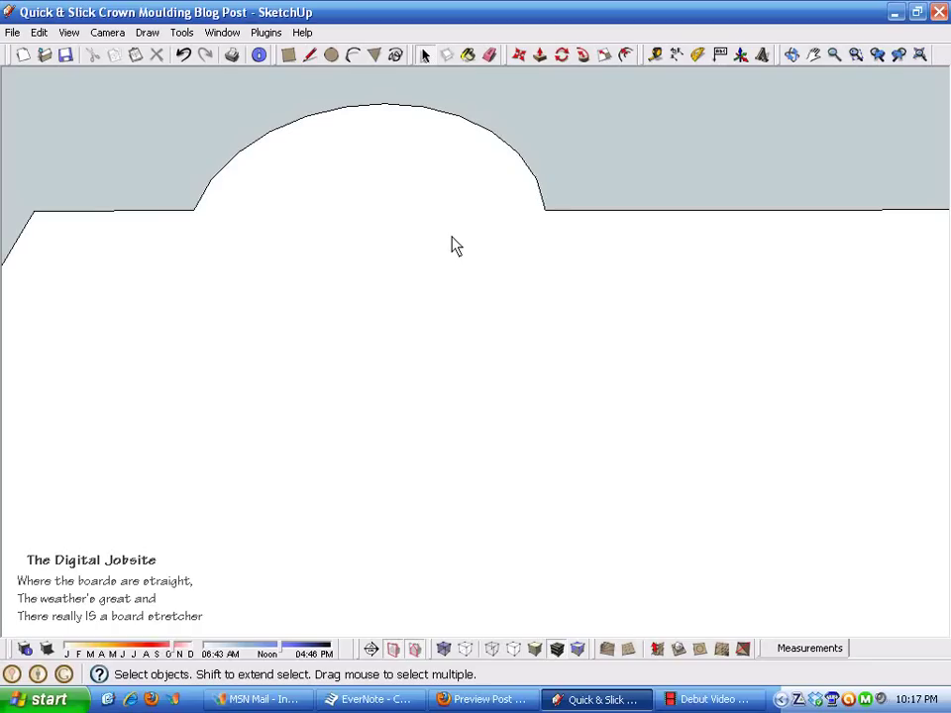
click(449, 120)
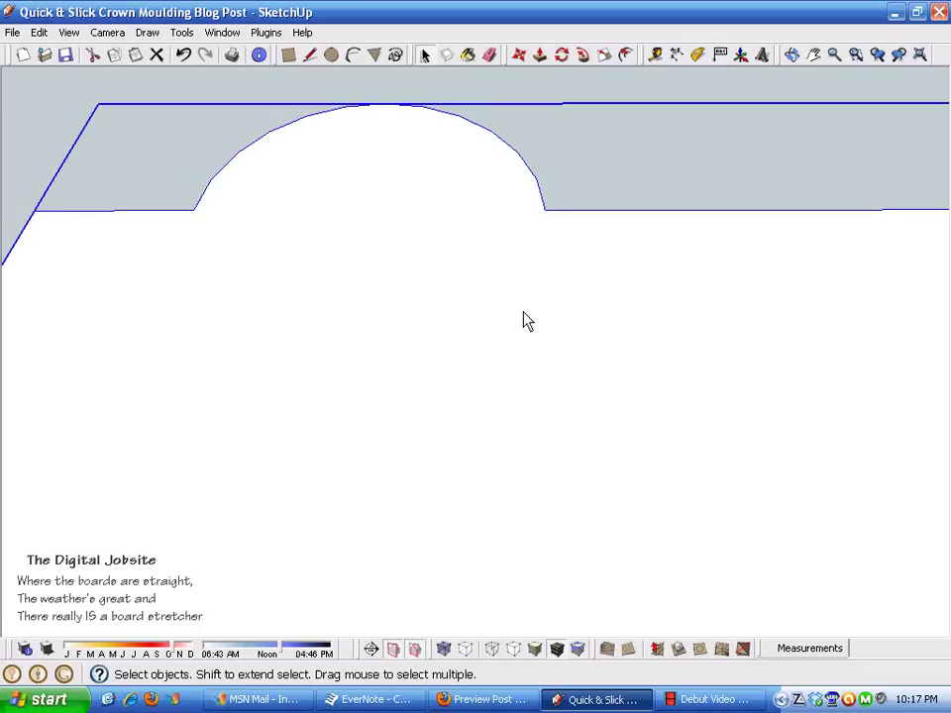
click(482, 188)
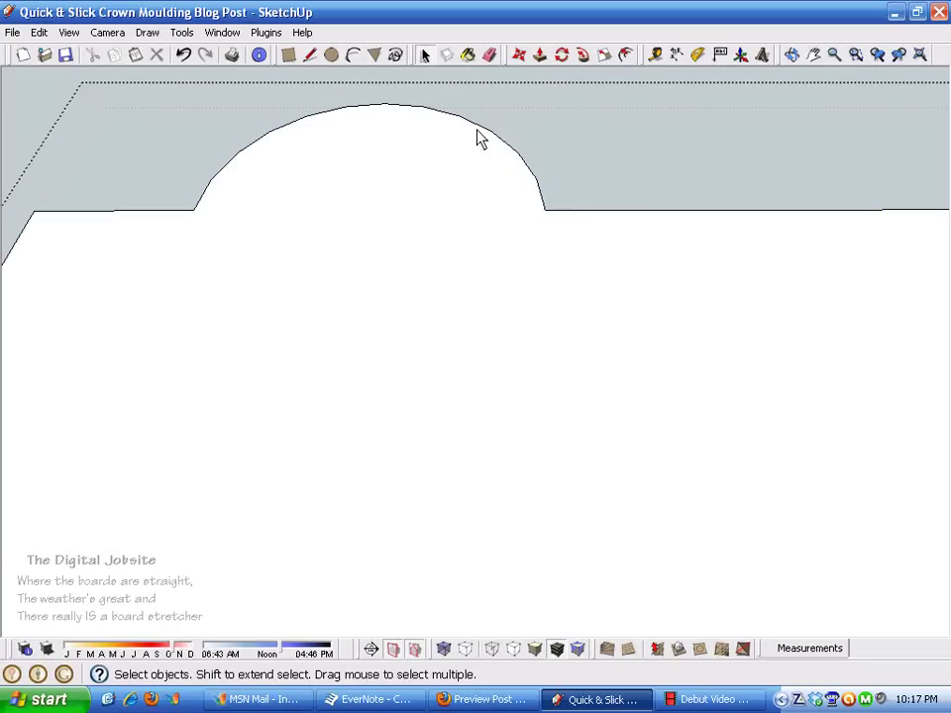
Set the curved bay arc's segments to 50 so the curve becomes smoother
double_click(479, 132)
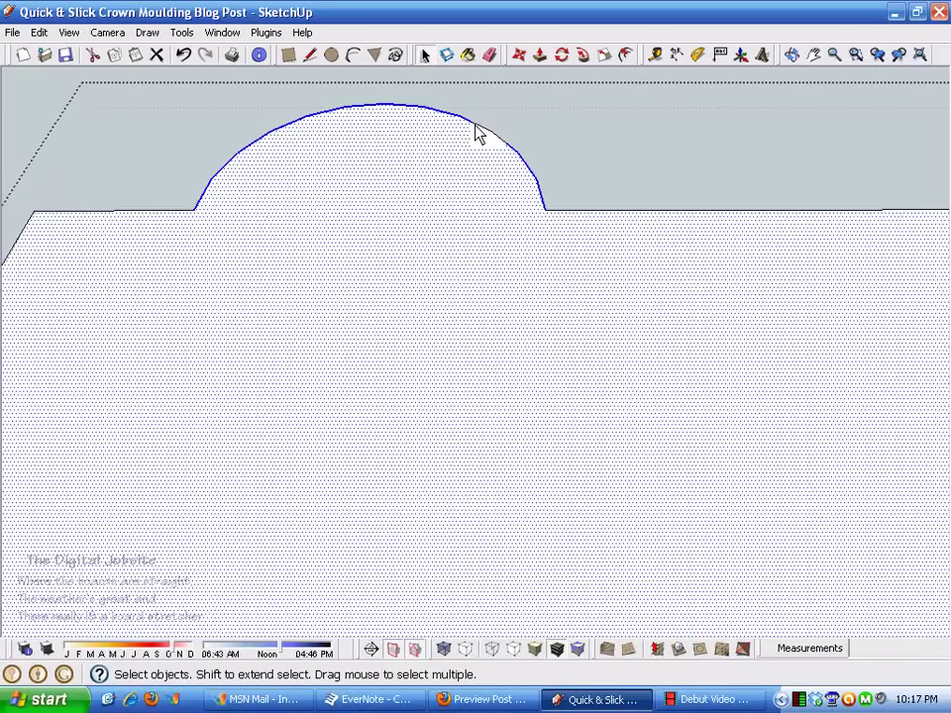
click(510, 154)
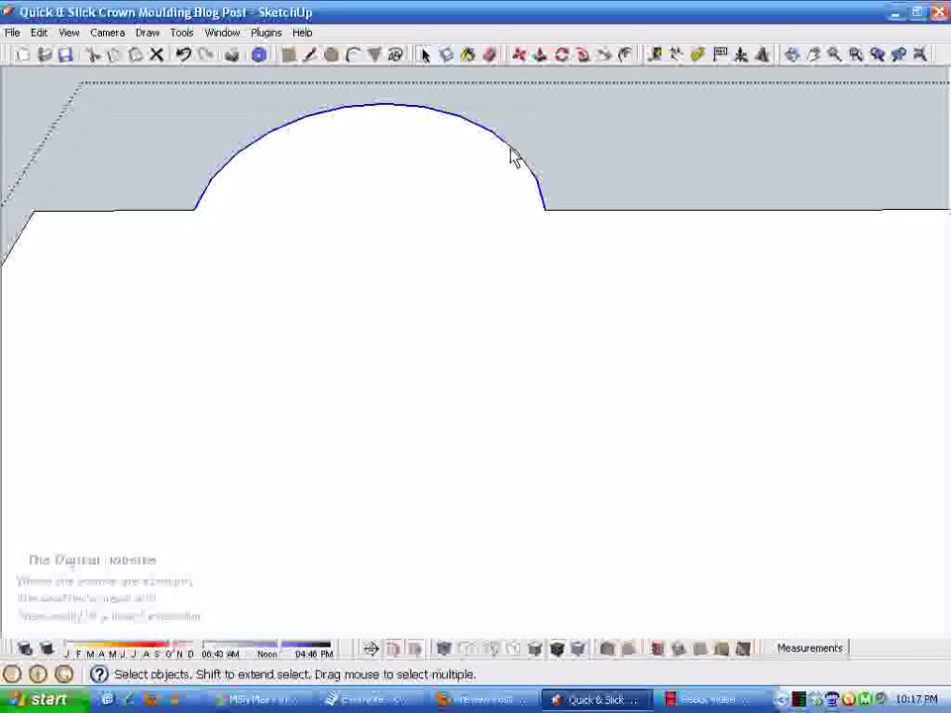
scroll(512, 156, up, 2)
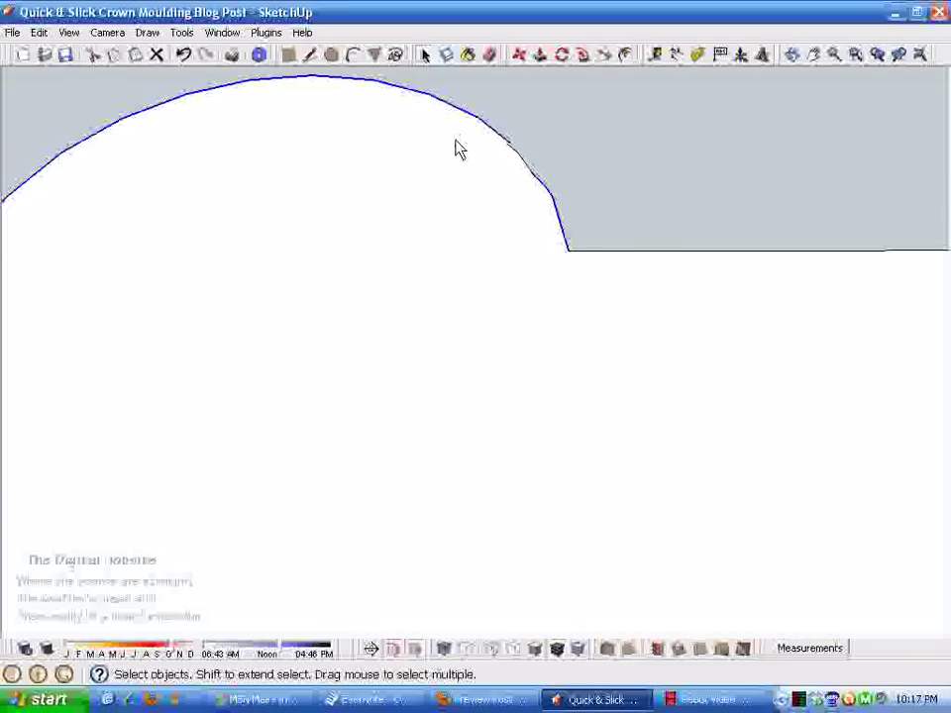
scroll(552, 221, down, 3)
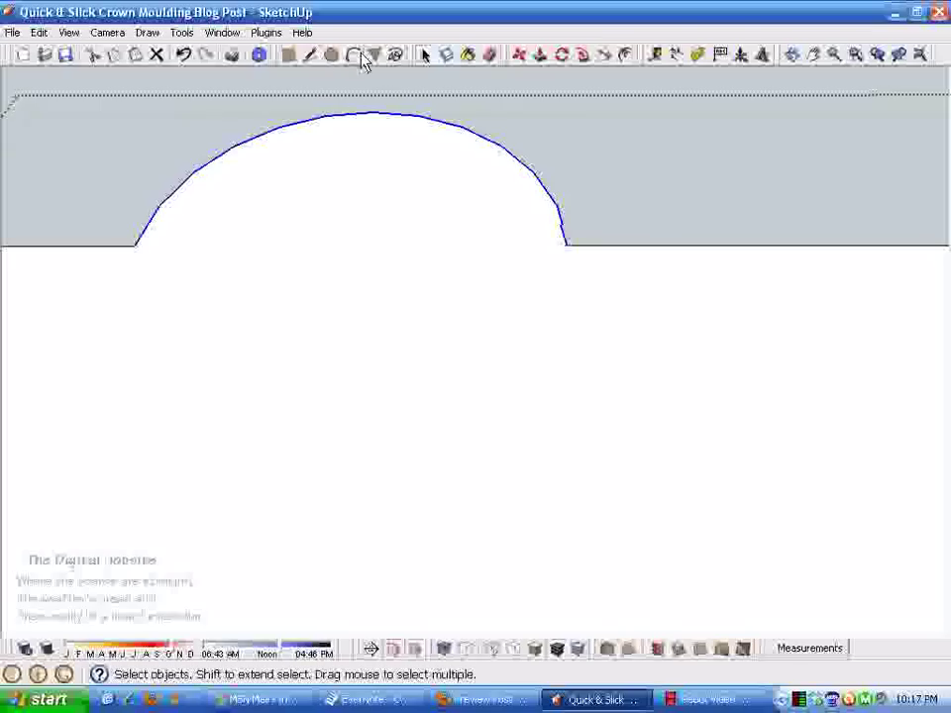
right_click(495, 149)
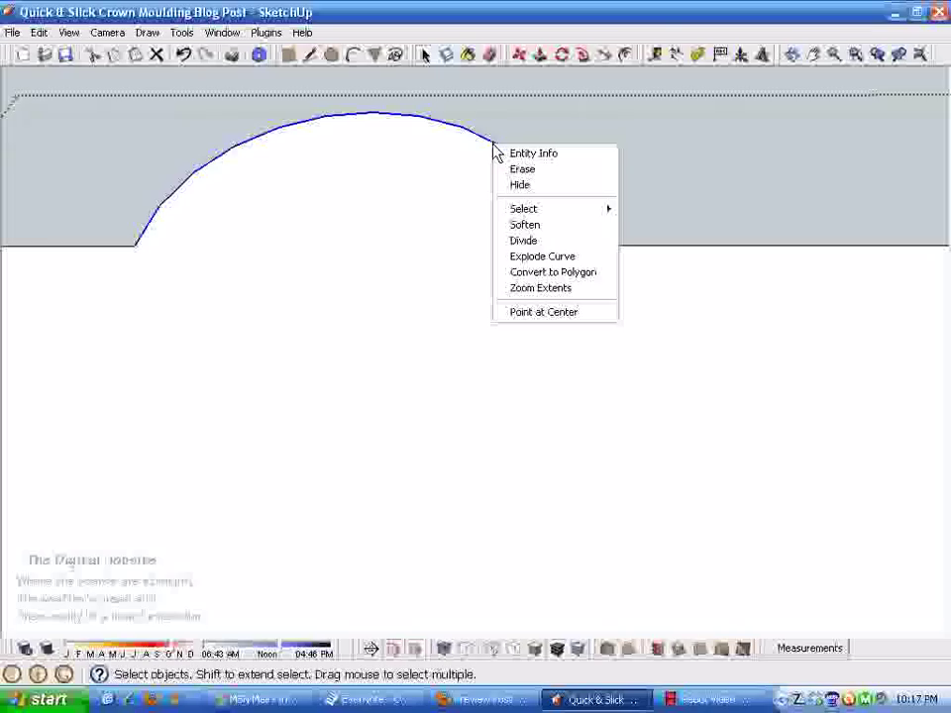
click(531, 157)
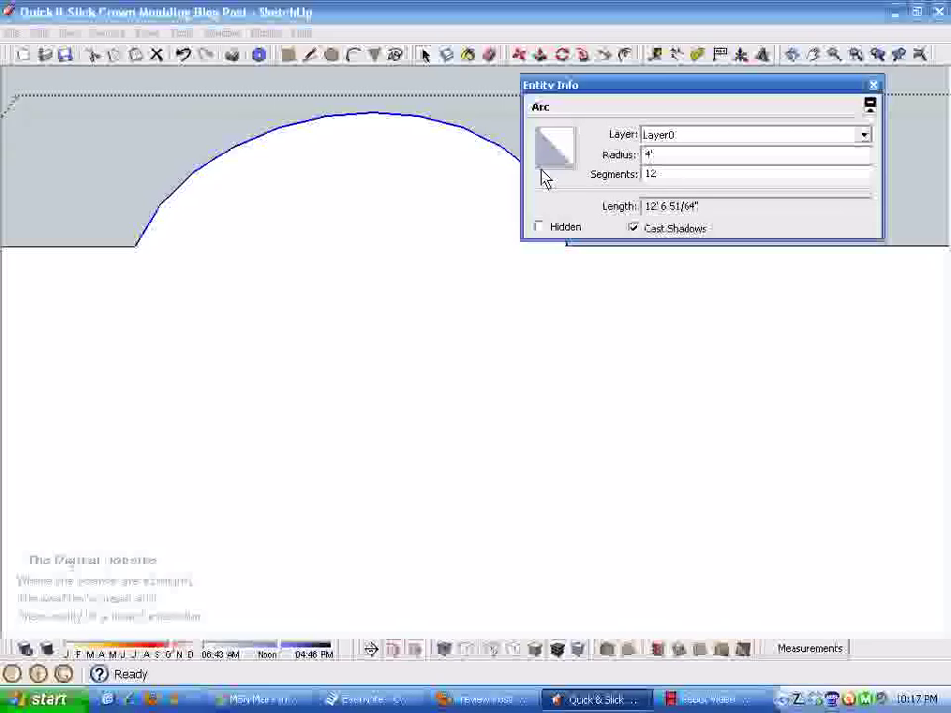
double_click(667, 176)
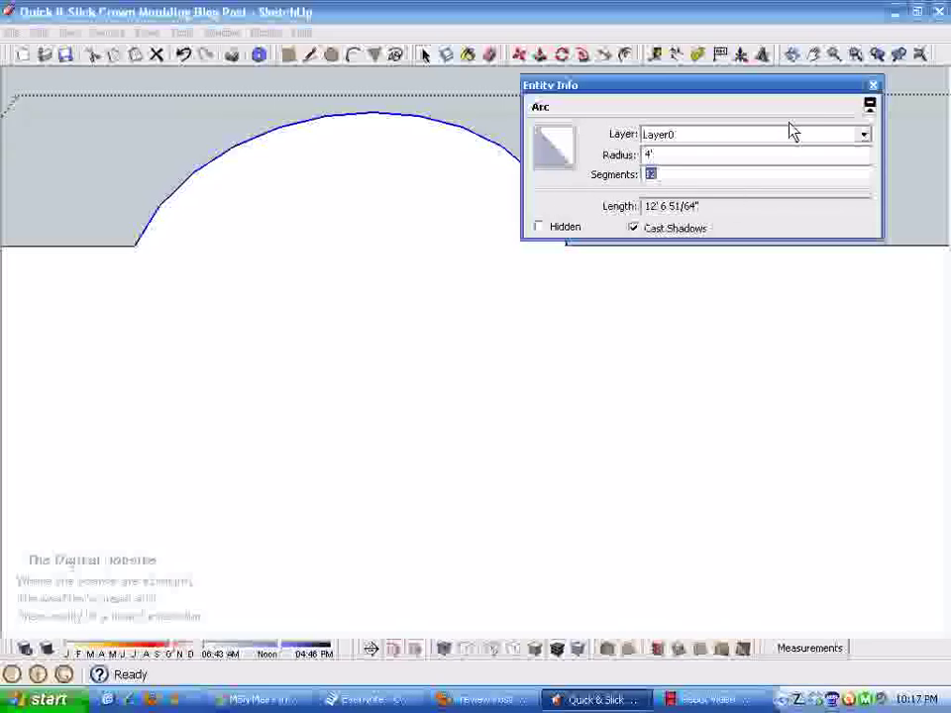
text(50)
key(Return)
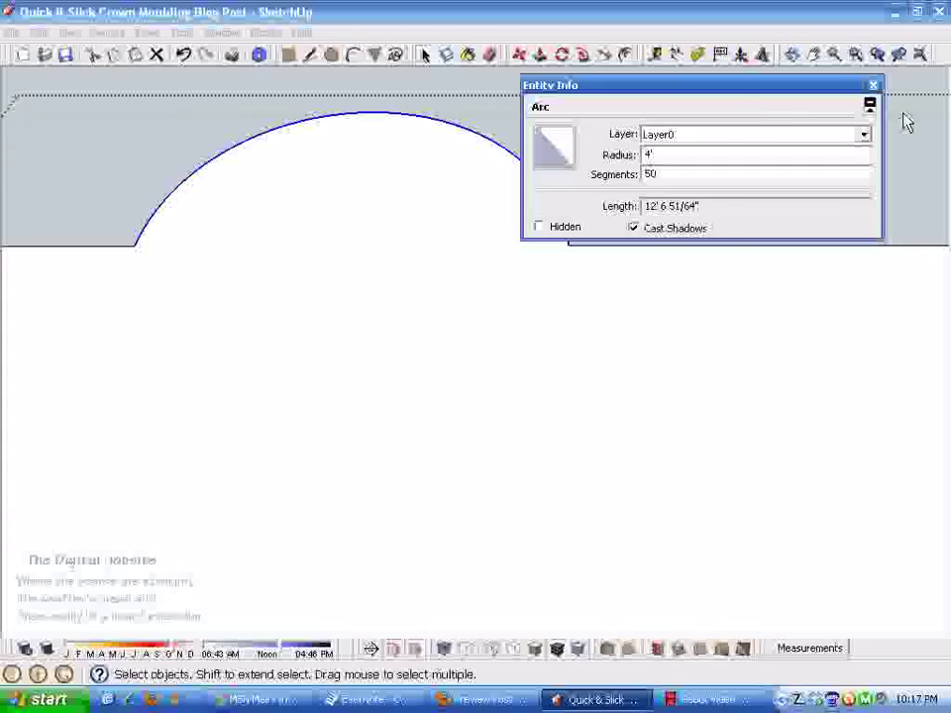
click(873, 85)
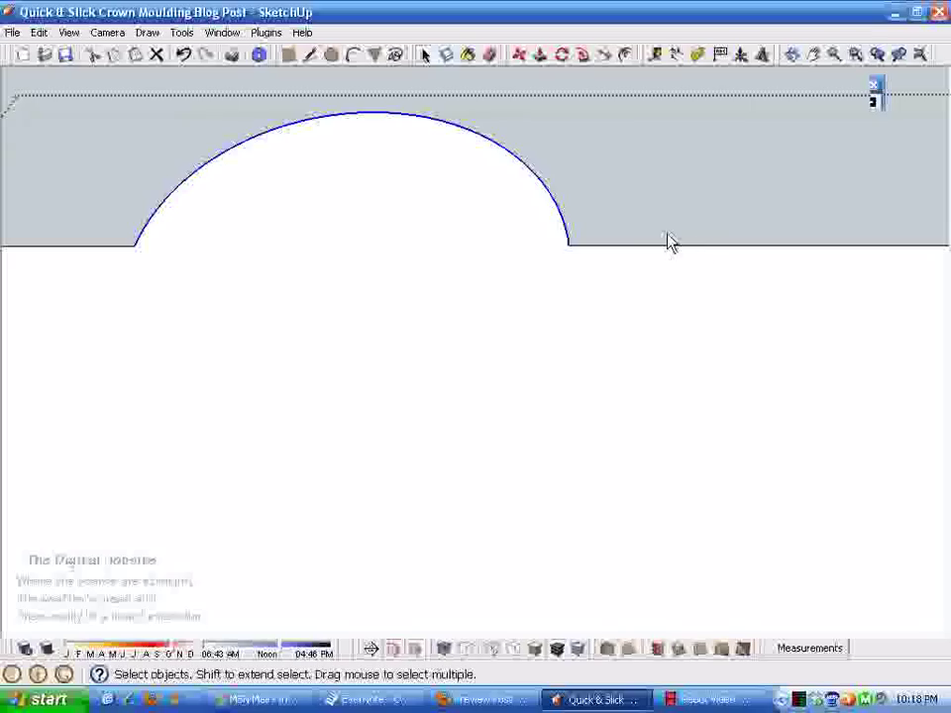
Extrude the floor plan face upward 9' with Push/Pull
middle_drag(694, 232, 422, 242)
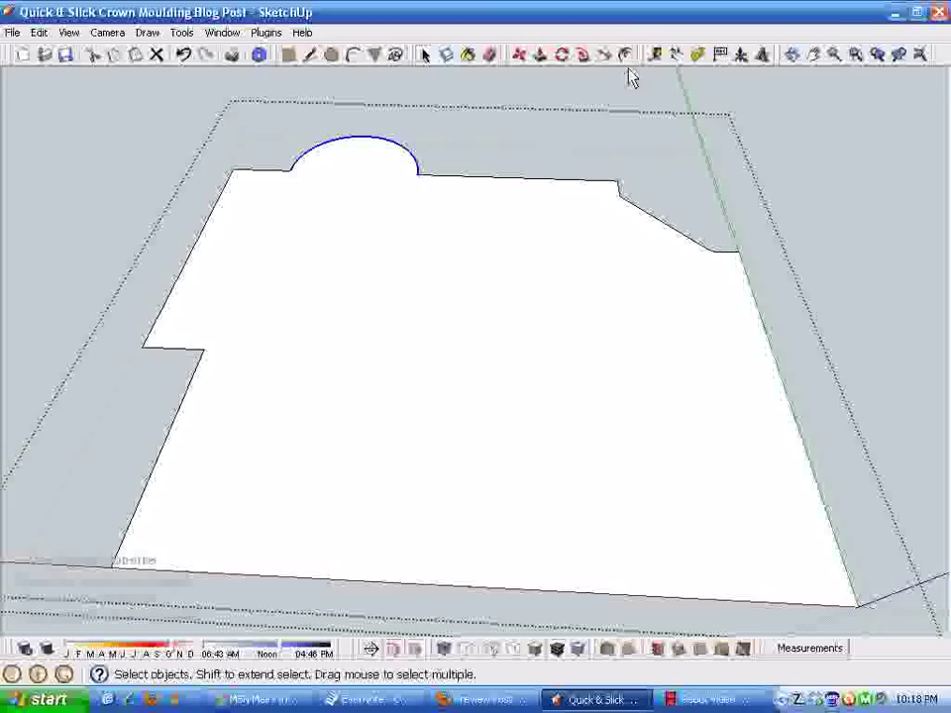
click(541, 55)
drag(575, 247, 577, 192)
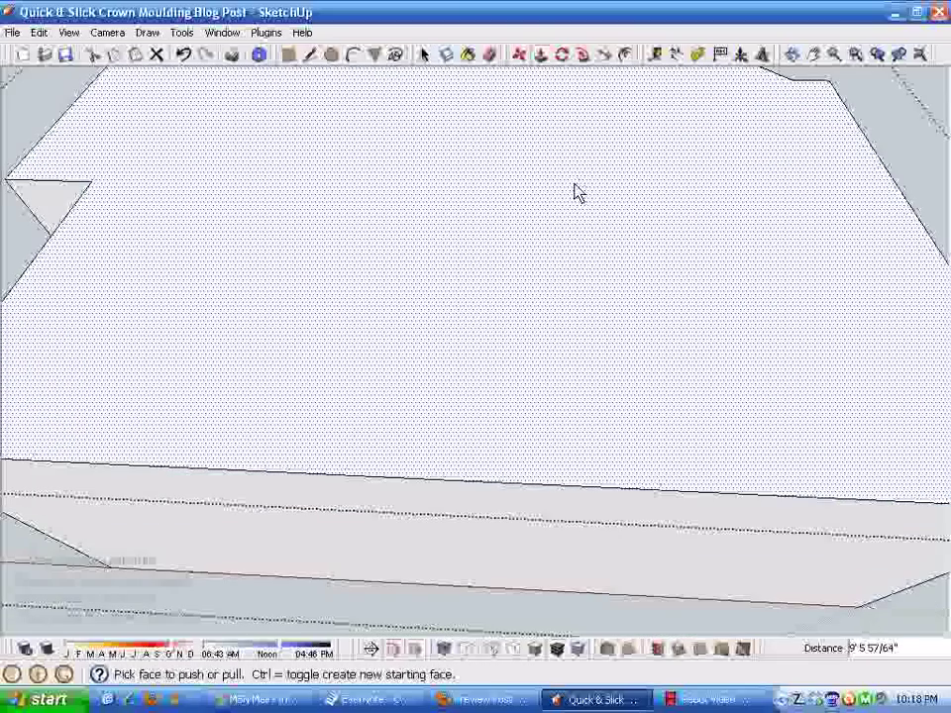
text(9)
click(573, 193)
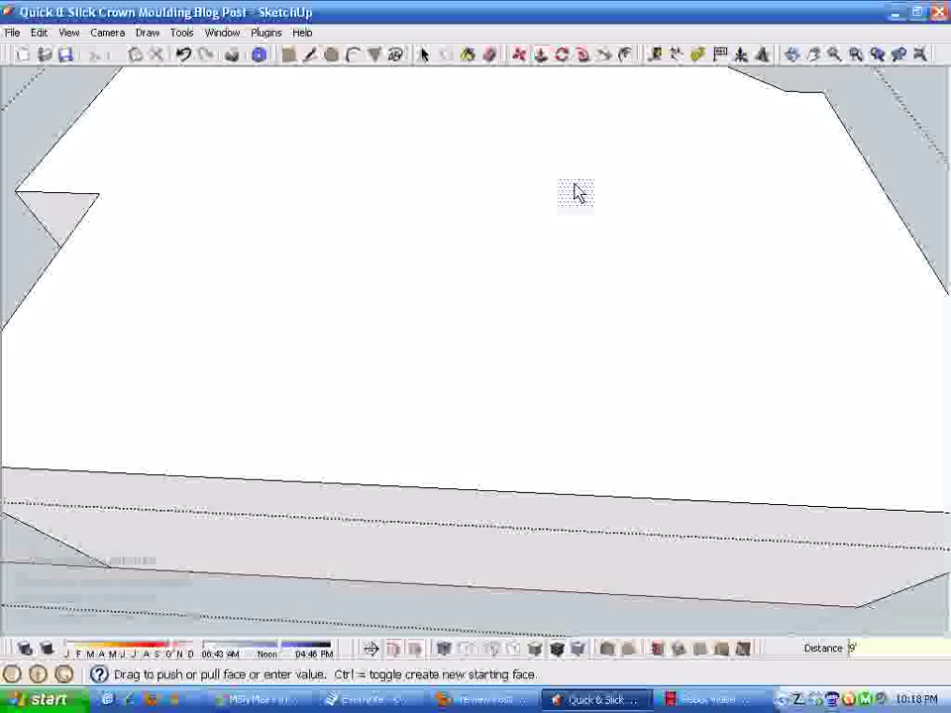
scroll(466, 219, down, 4)
middle_drag(441, 255, 569, 220)
key(space)
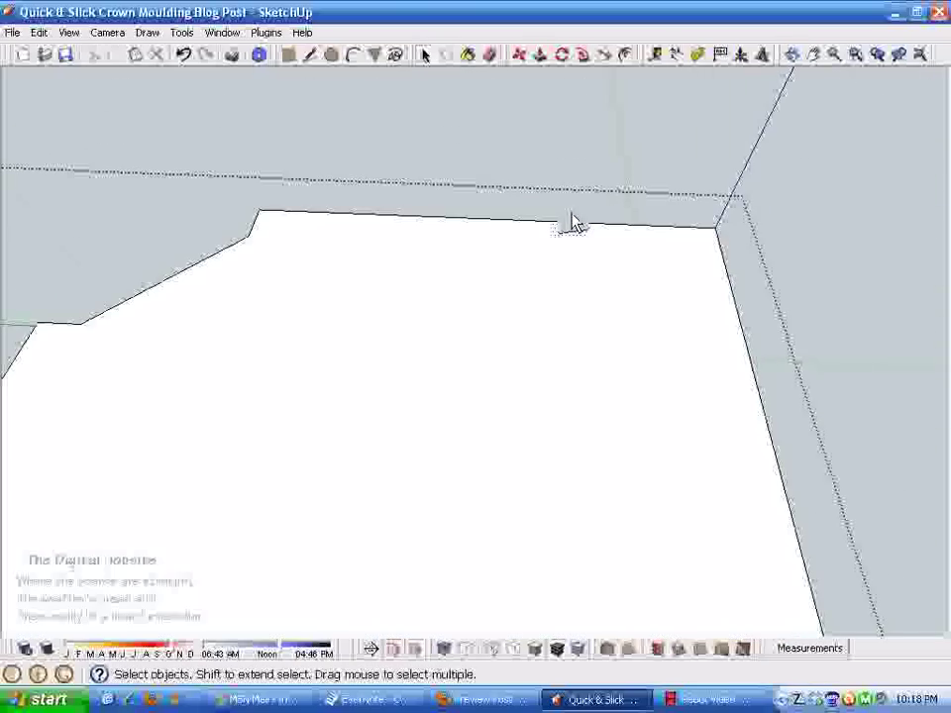
Place a guide line on the top face, 5' in from and parallel to the longest straight wall edge
click(655, 56)
click(720, 252)
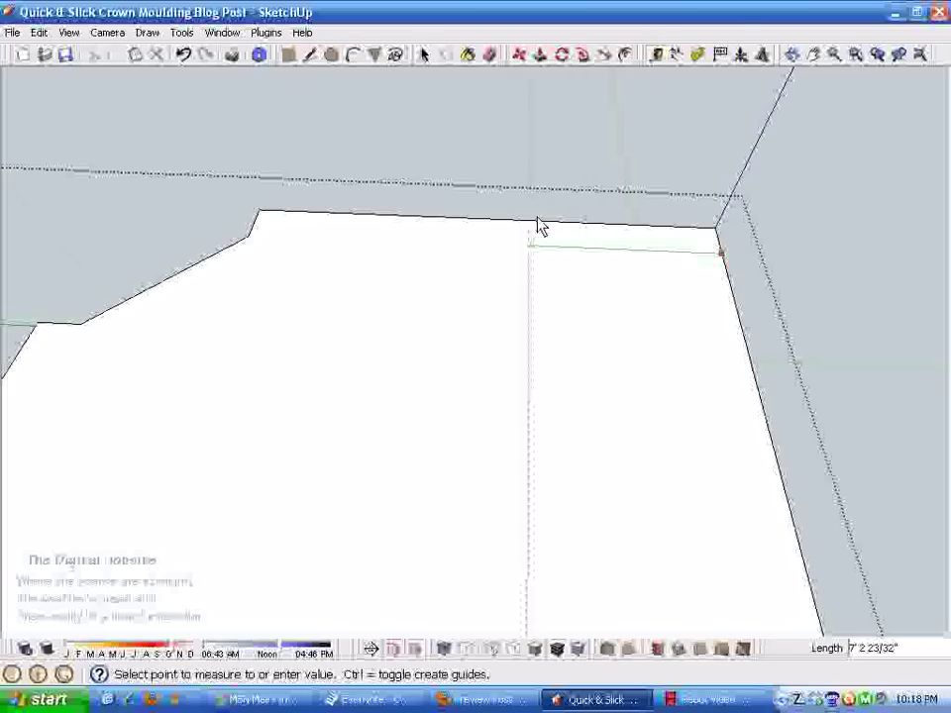
text(5)
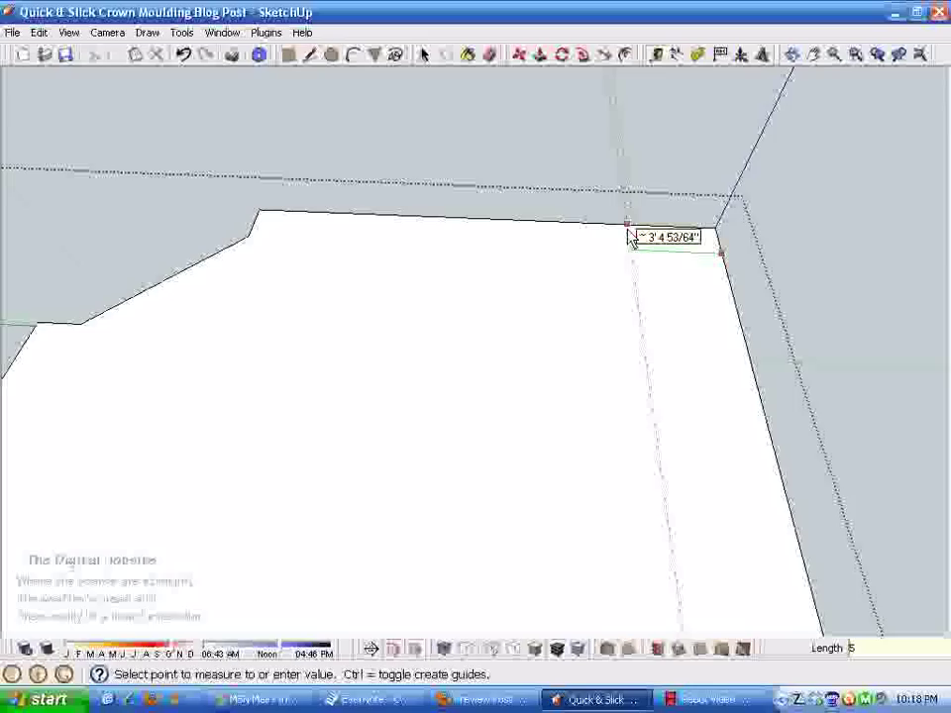
key(Return)
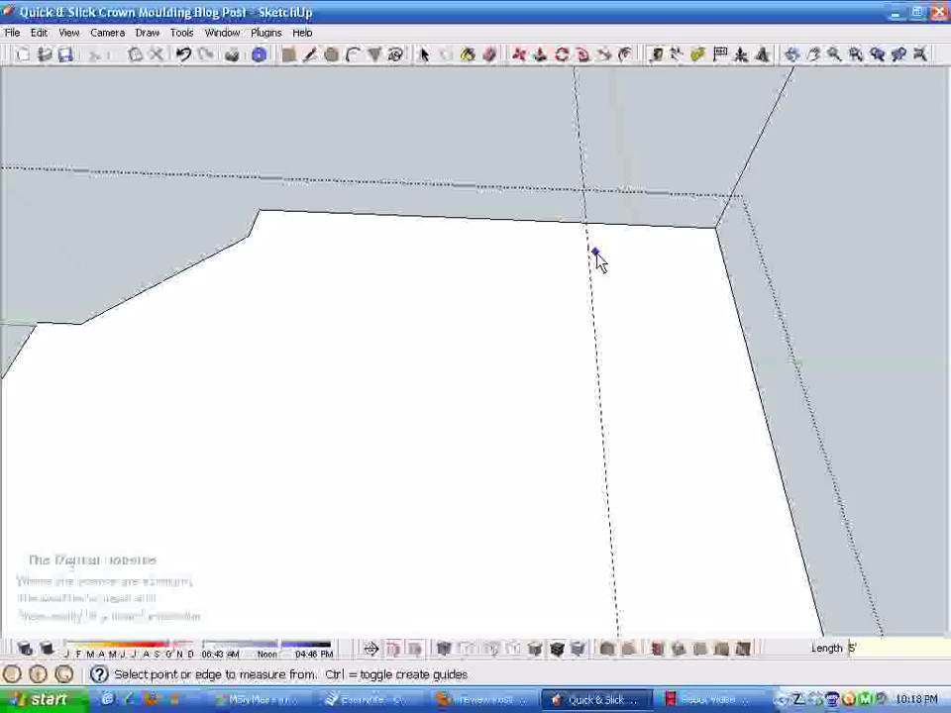
Add three more parallel guide lines, each 32" further from the previous one toward the angled corner
click(586, 250)
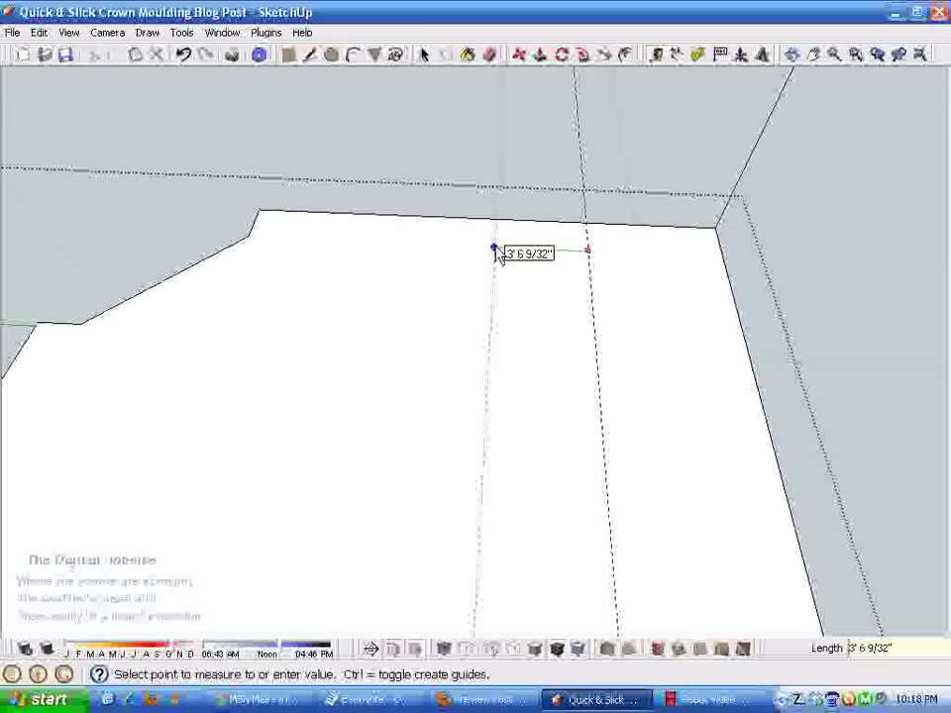
text(32)
key(Return)
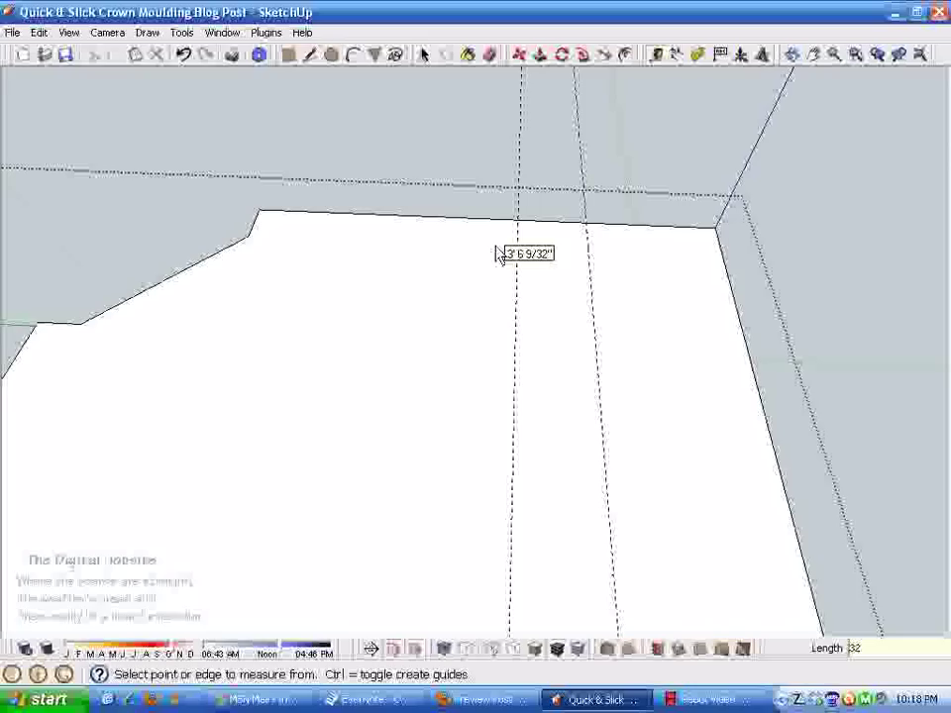
click(516, 244)
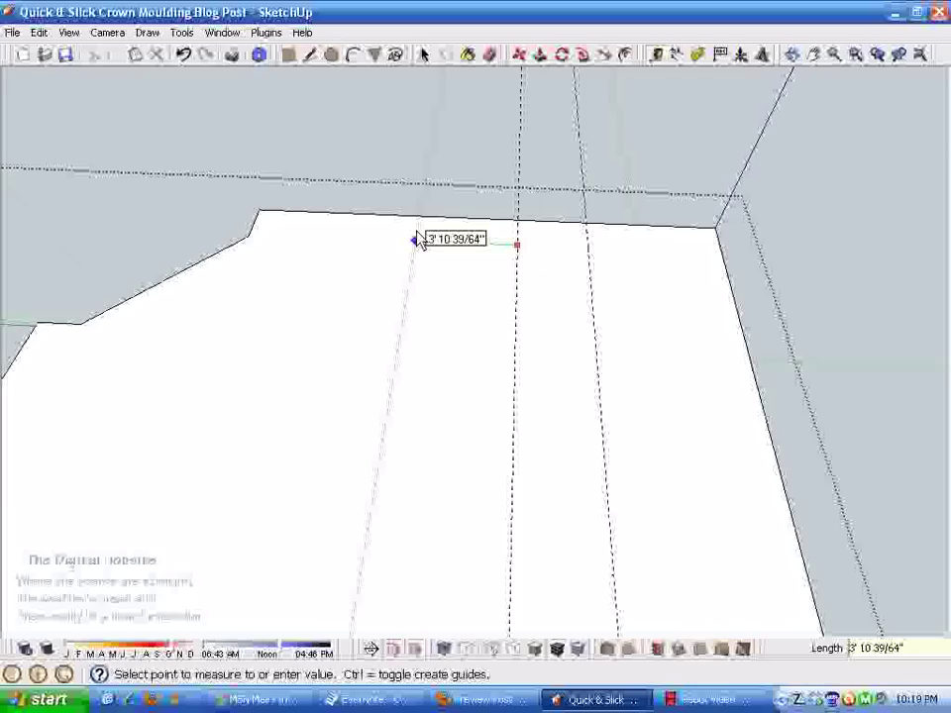
text(32)
key(Return)
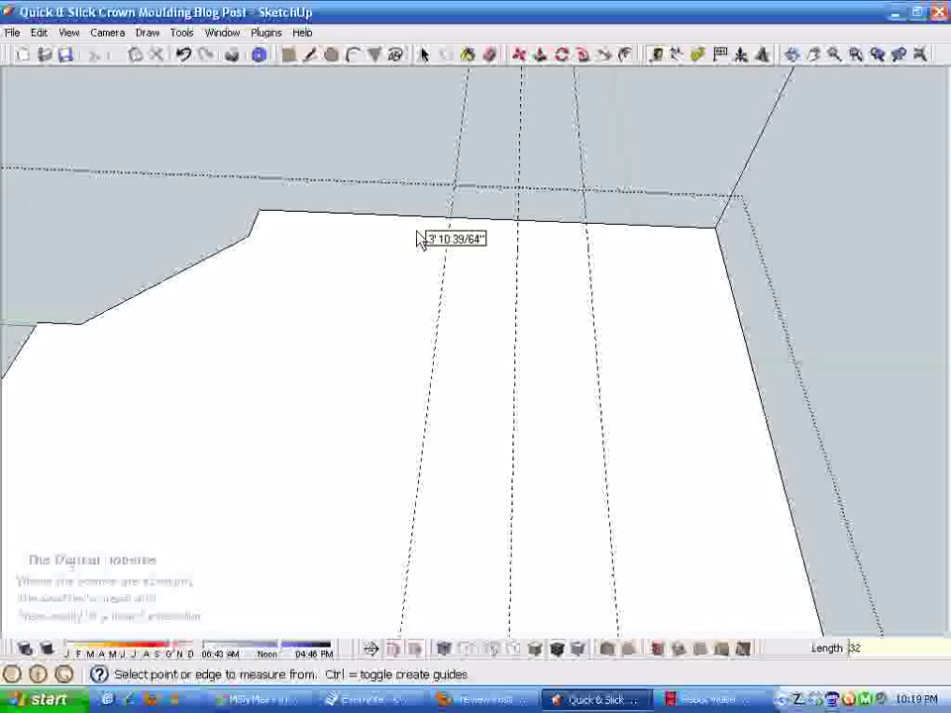
click(444, 256)
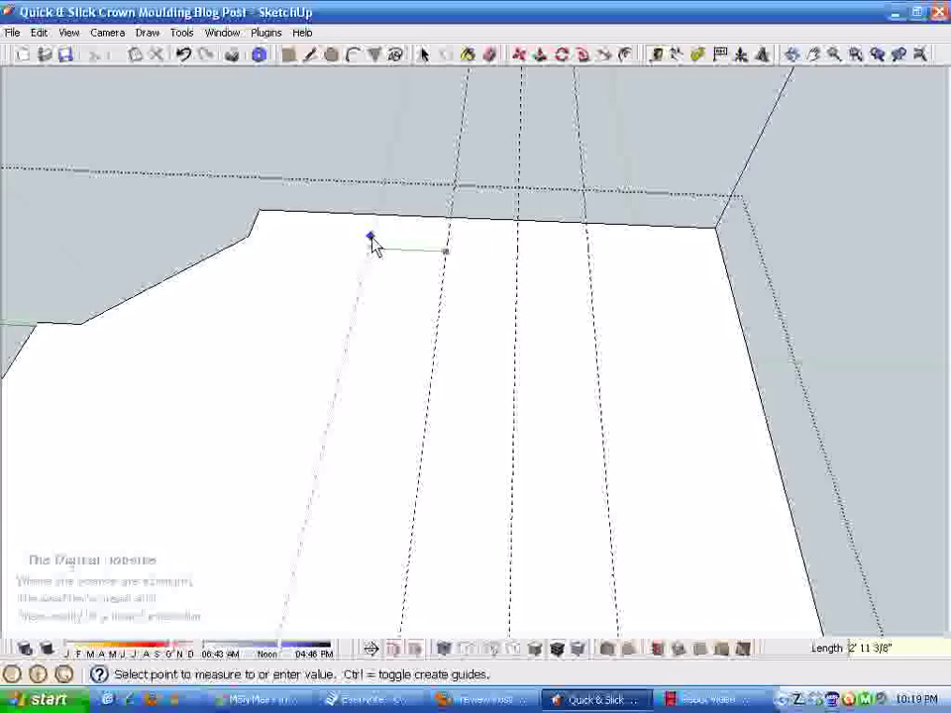
text(32)
key(Return)
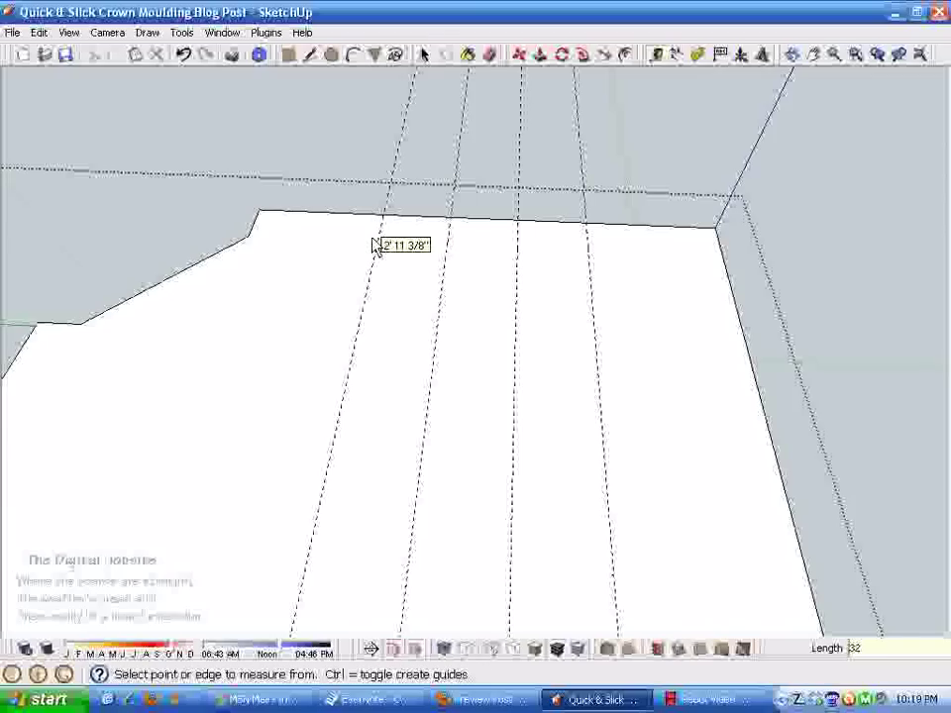
Place a guide line 18" inside the straight wall edge that the four parallel guides cross
middle_drag(459, 233, 428, 186)
scroll(396, 158, up, 2)
click(288, 54)
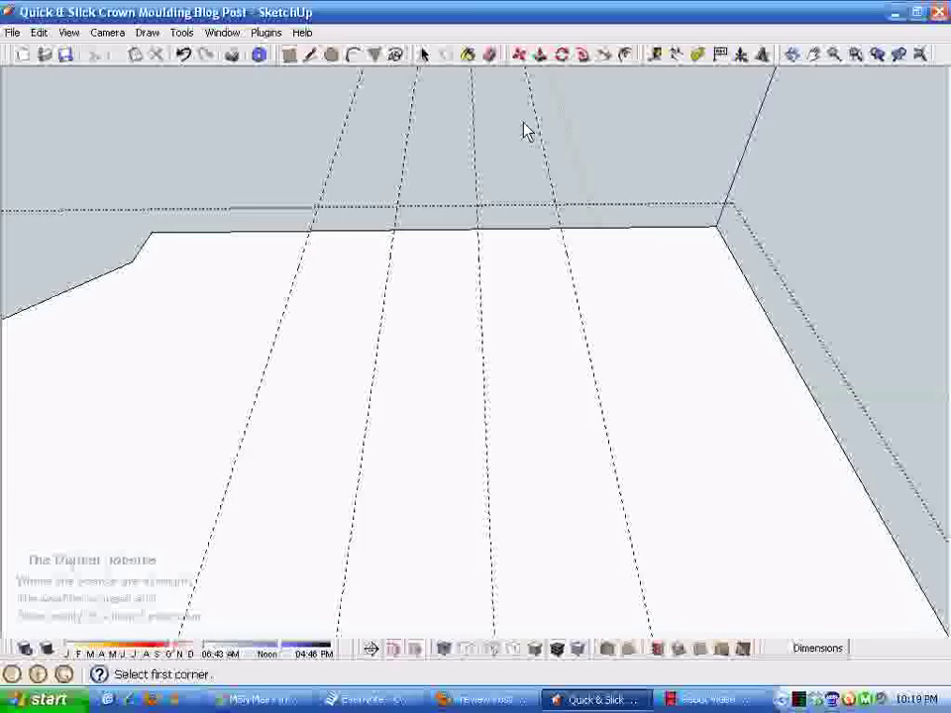
click(654, 55)
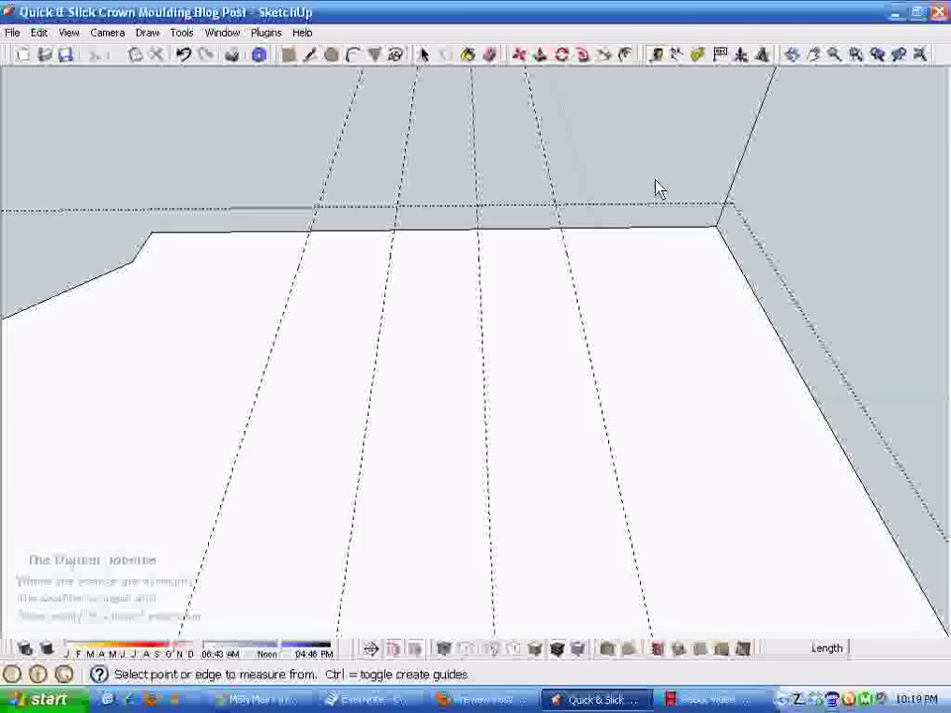
click(619, 228)
text(18)
key(Return)
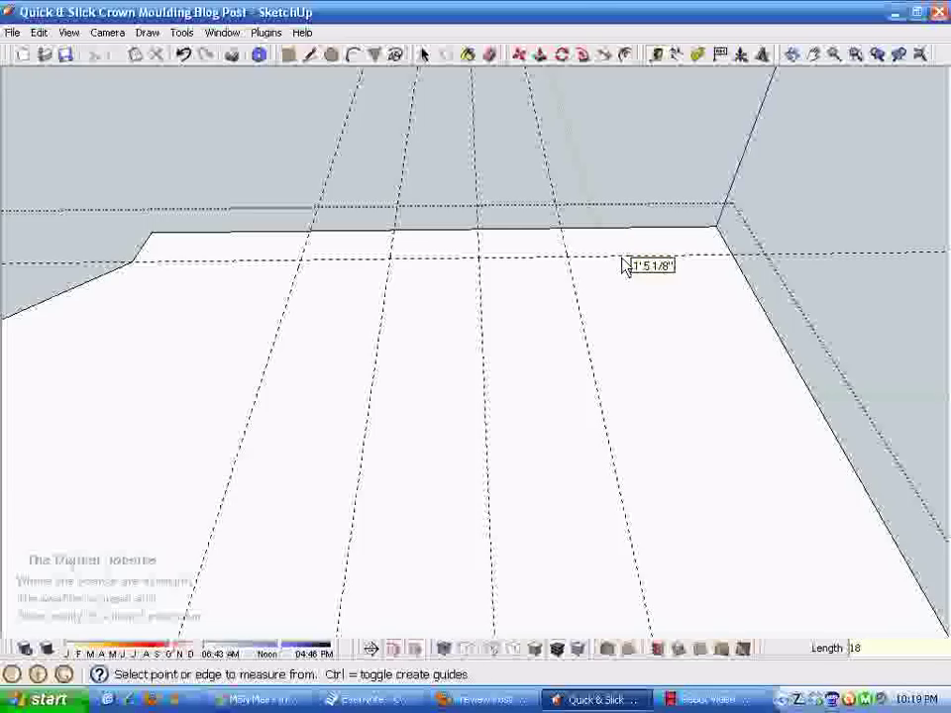
Draw two 32" by 18" rectangles against the wall edge, in the first and third bays between the guide lines
click(289, 56)
click(307, 231)
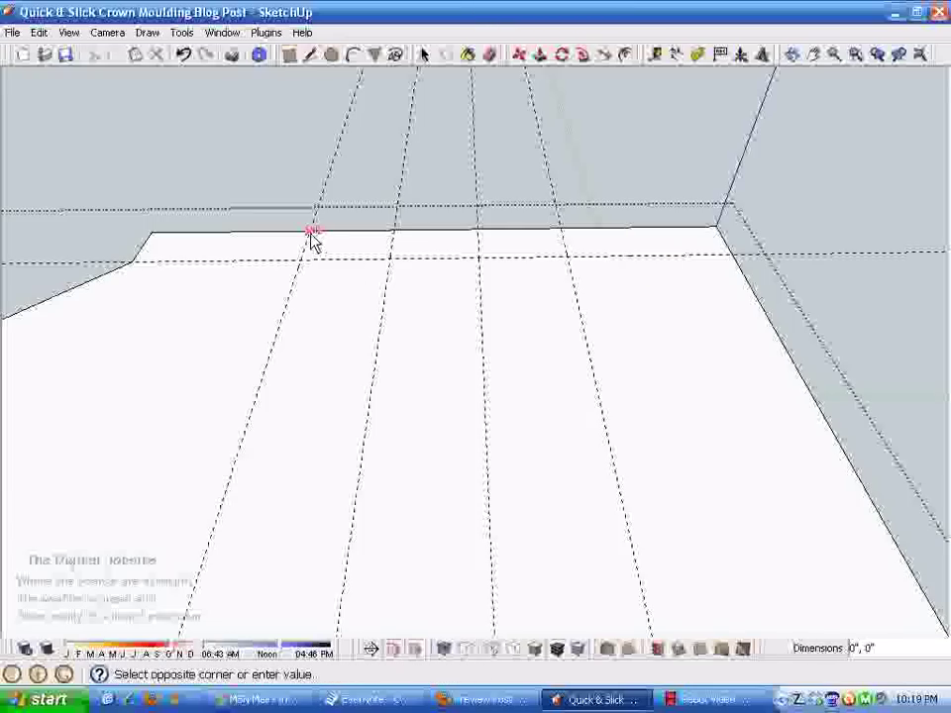
click(391, 265)
click(478, 232)
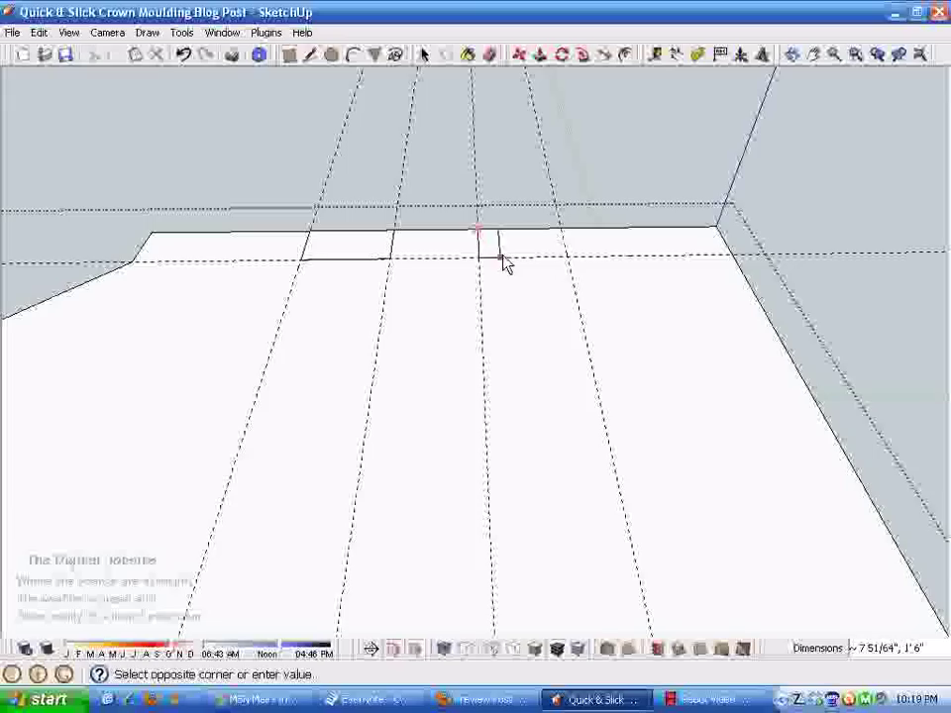
click(567, 259)
key(space)
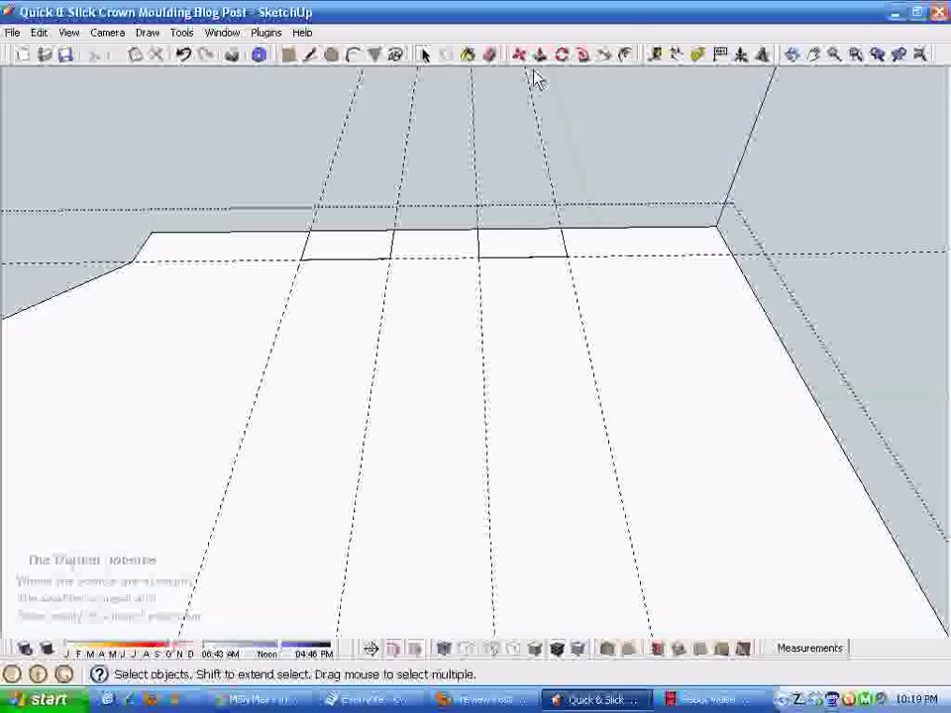
Erase the guide lines across the top face and delete the main ceiling face, leaving the two small rectangles in place
key(e)
mouse_move(543, 95)
mouse_down()
mouse_move(484, 110)
mouse_move(348, 114)
mouse_move(425, 132)
mouse_move(316, 127)
mouse_move(135, 269)
mouse_up()
mouse_move(2, 269)
middle_down()
mouse_move(87, 190)
mouse_move(457, 385)
mouse_move(447, 336)
mouse_move(463, 325)
mouse_move(503, 449)
middle_up()
key(space)
click(517, 448)
key(Delete)
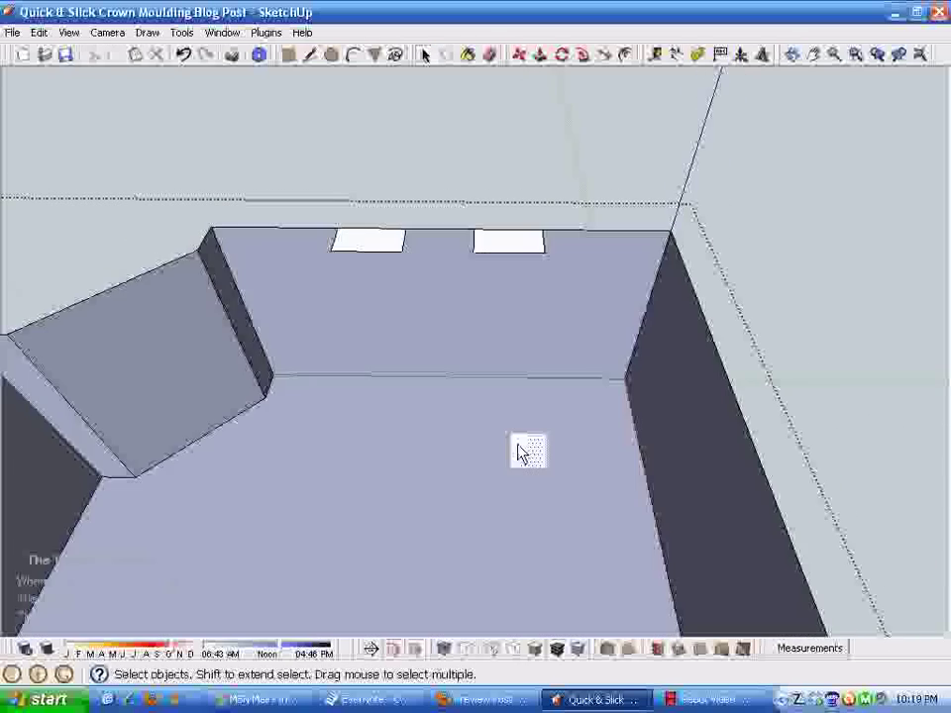
Select the entire connected room geometry and reverse its faces
mouse_move(573, 324)
middle_down()
mouse_move(484, 422)
mouse_move(558, 228)
mouse_move(469, 239)
mouse_move(518, 299)
mouse_move(548, 382)
middle_up()
click(471, 383)
triple_click(471, 384)
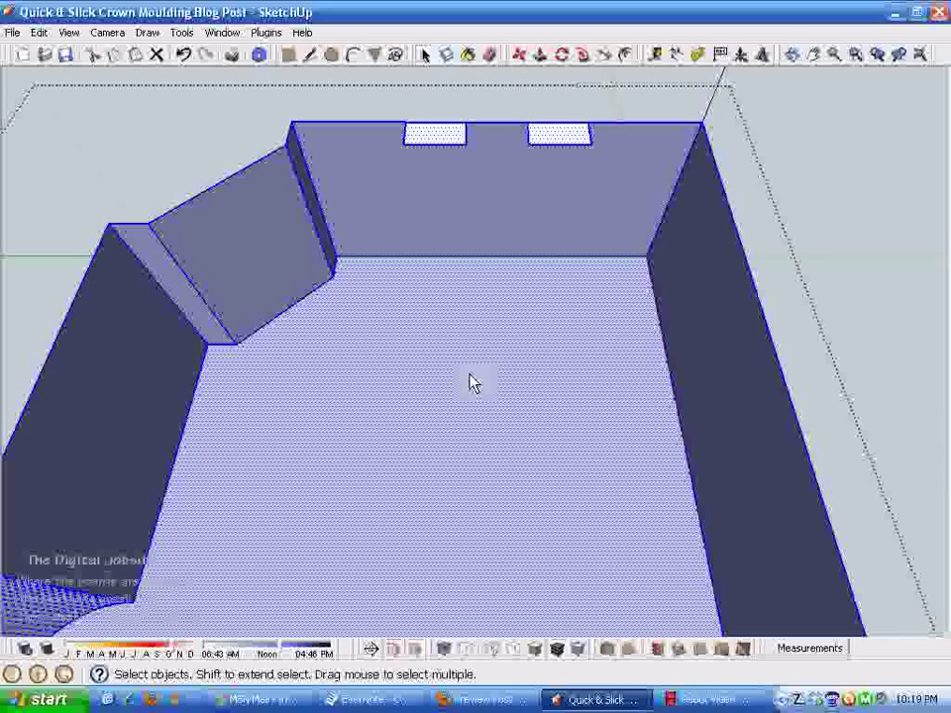
right_click(489, 369)
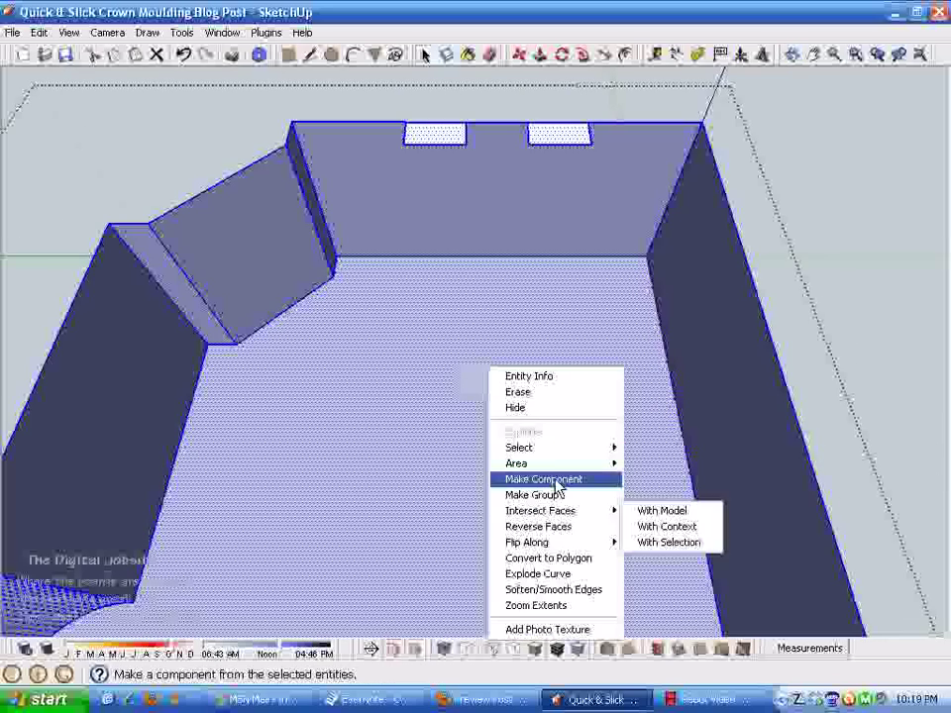
click(555, 529)
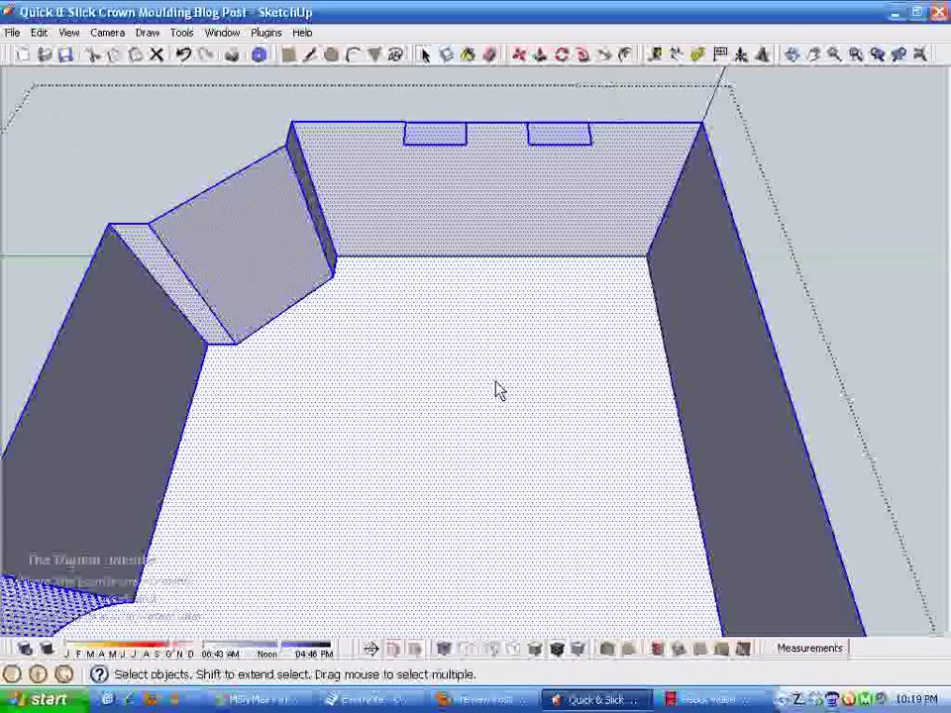
Extrude the two small rectangles at the top of the straight wall down to the floor as columns
middle_drag(496, 409, 504, 314)
scroll(490, 367, up, 3)
click(653, 219)
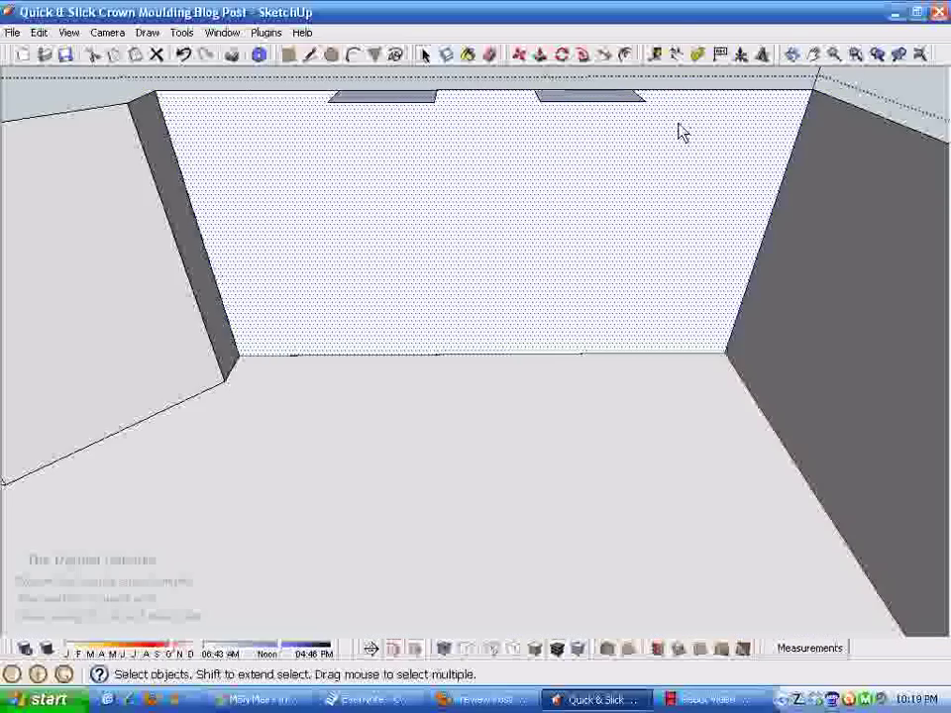
click(691, 90)
middle_drag(690, 91, 644, 109)
click(539, 54)
click(365, 100)
click(377, 439)
click(591, 111)
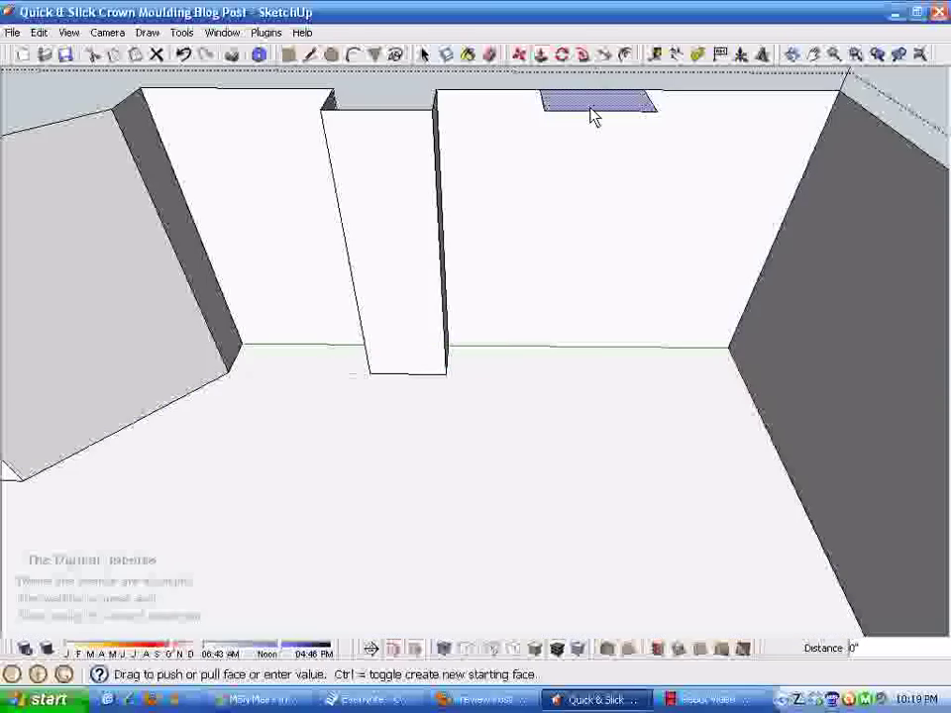
click(531, 435)
Draw a floor line joining the front corners of the two columns and extrude the enclosed area between them up 3'
click(311, 55)
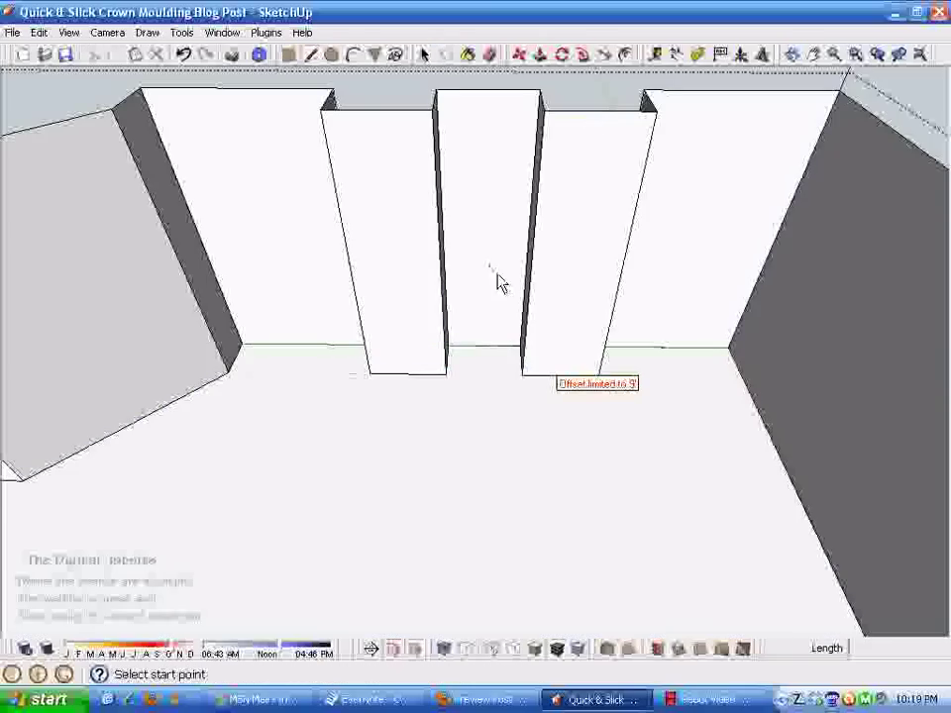
click(444, 374)
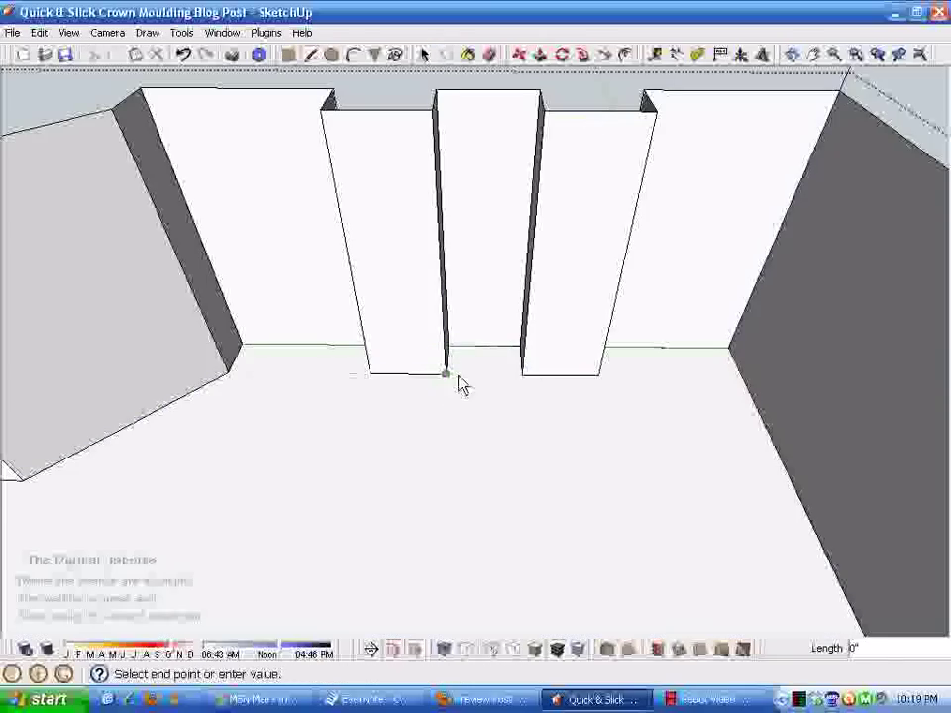
click(522, 375)
click(542, 56)
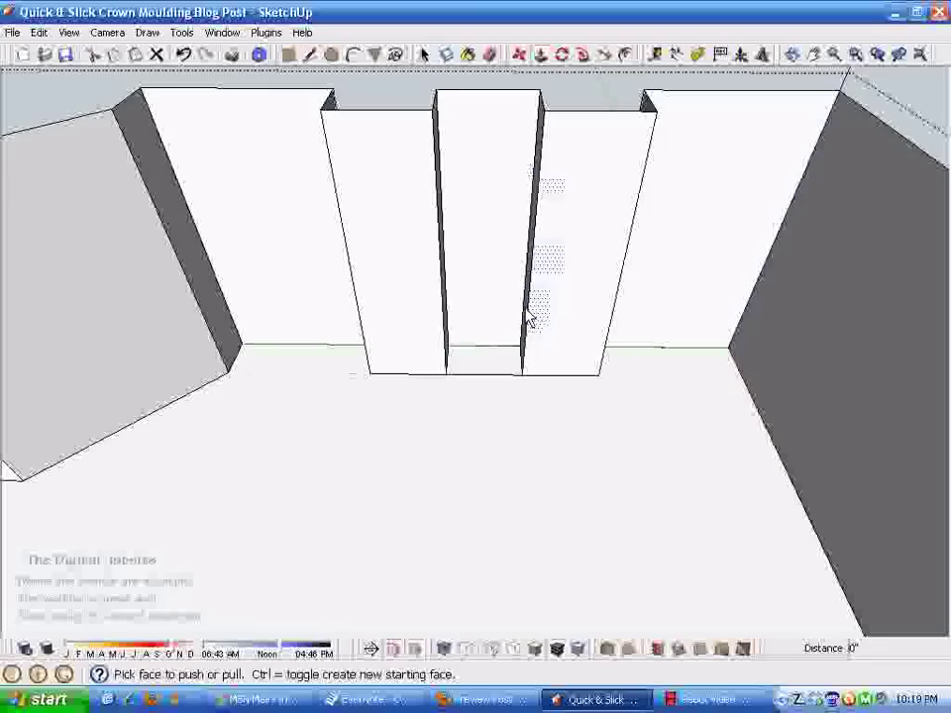
drag(520, 317, 493, 287)
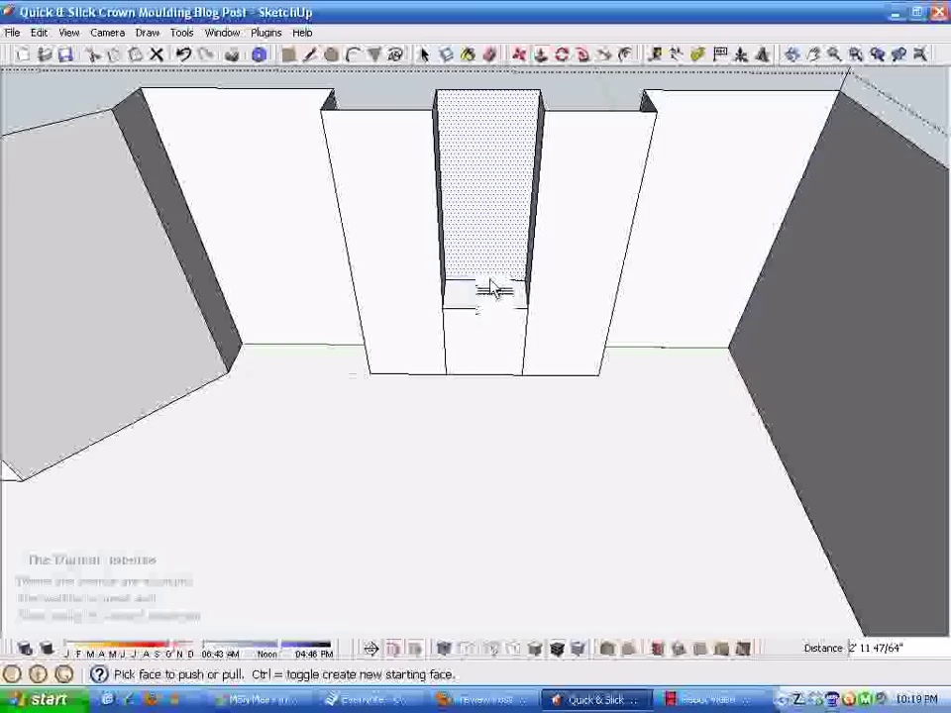
click(492, 287)
text(3')
key(Return)
middle_drag(492, 269, 488, 357)
key(space)
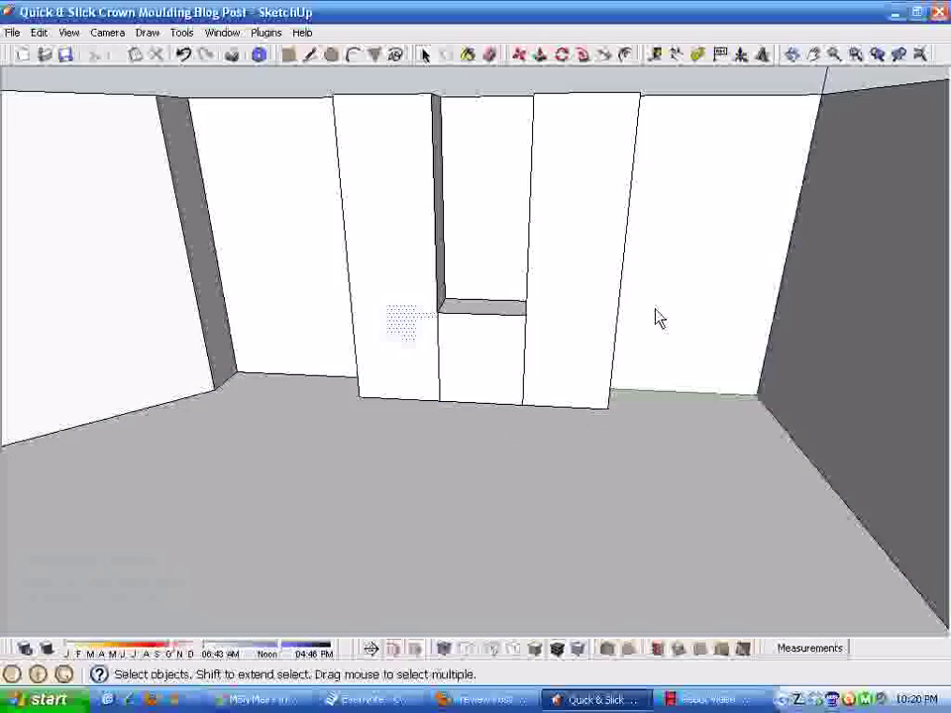
Restore the ceiling face by tracing a line along the top wall edge between the corner near the curved bay and the notch
middle_drag(478, 252, 448, 269)
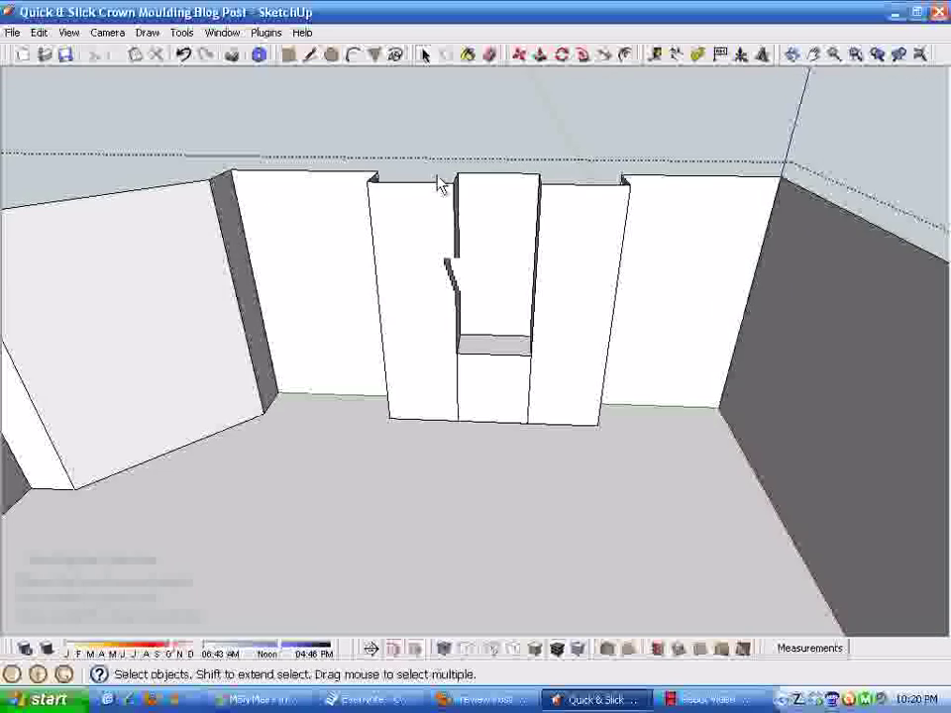
middle_drag(645, 206, 307, 344)
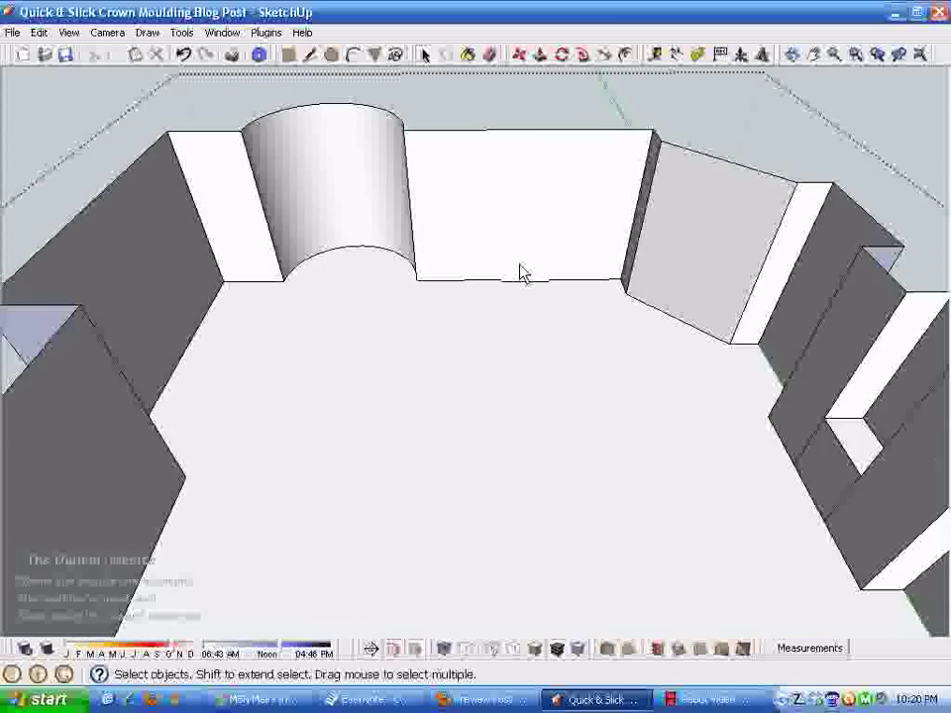
mouse_move(523, 273)
middle_down()
mouse_move(499, 155)
mouse_move(524, 187)
mouse_move(525, 291)
middle_up()
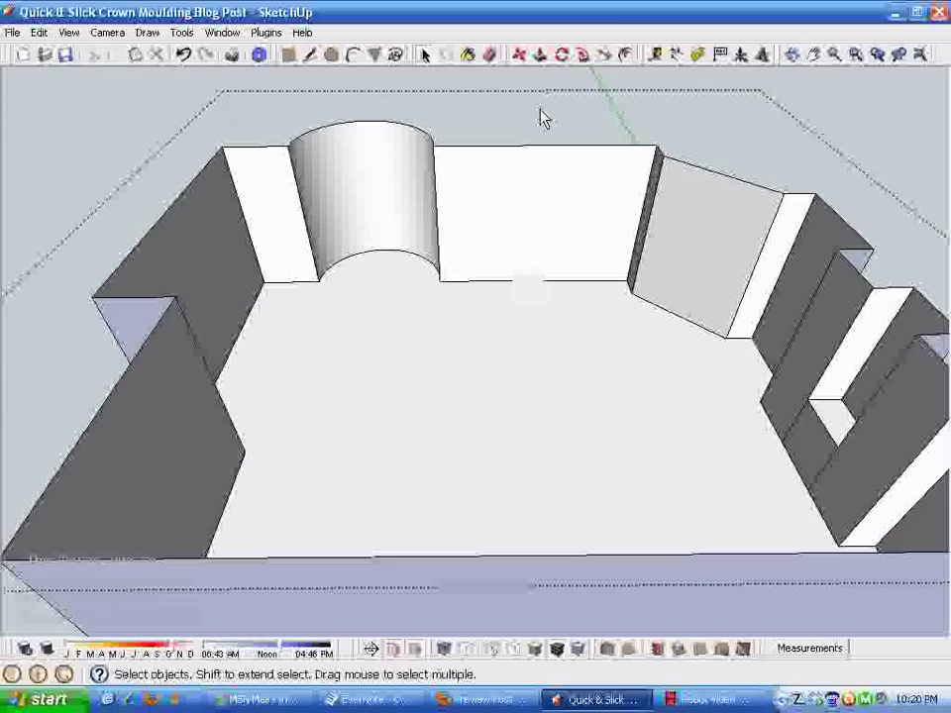
click(310, 55)
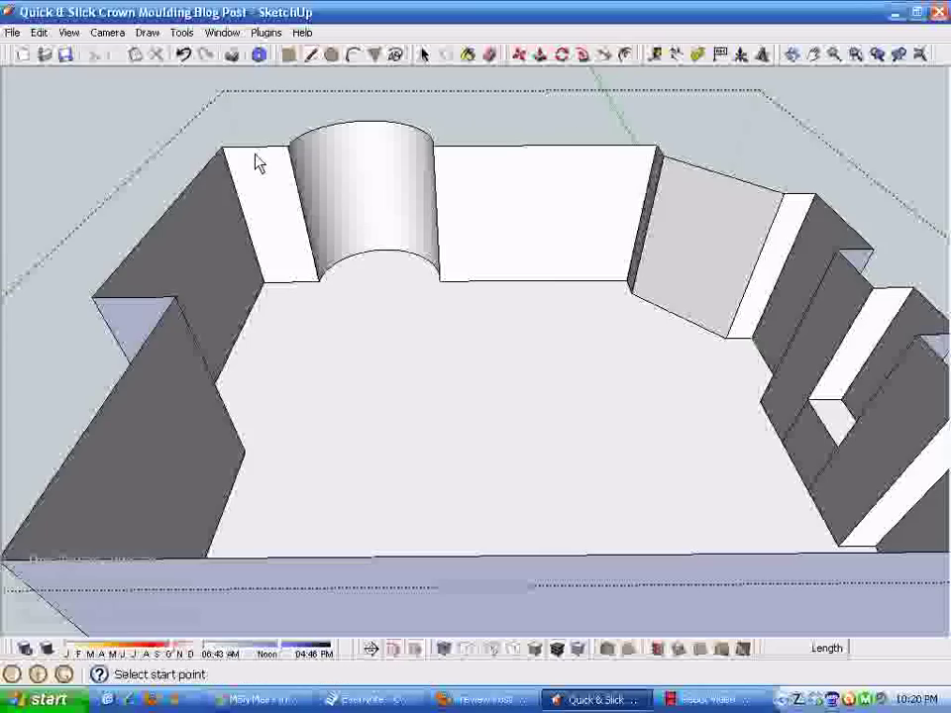
click(220, 149)
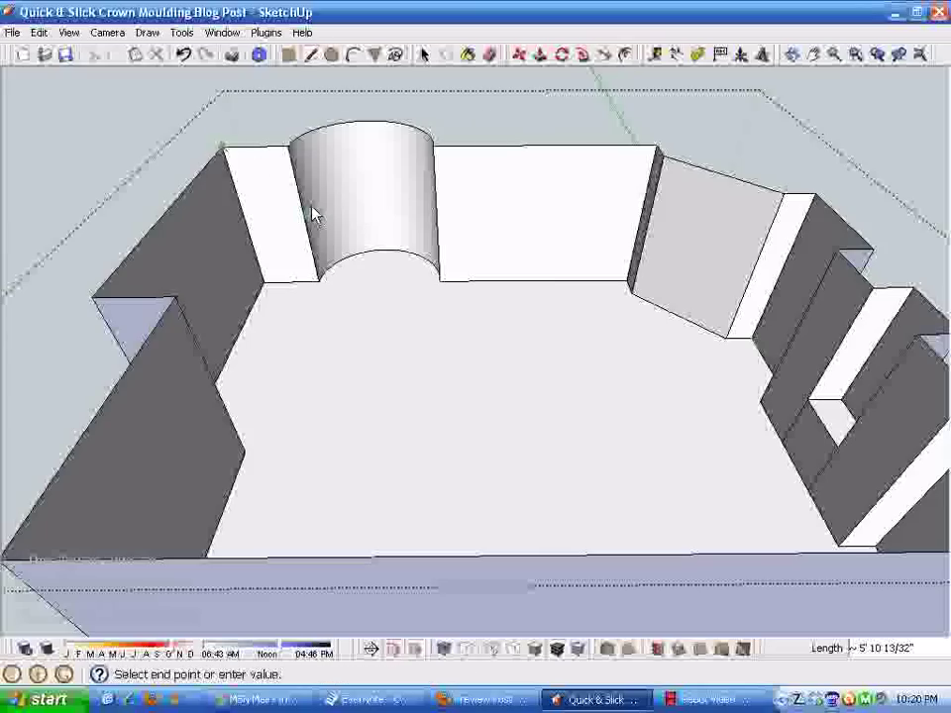
click(93, 300)
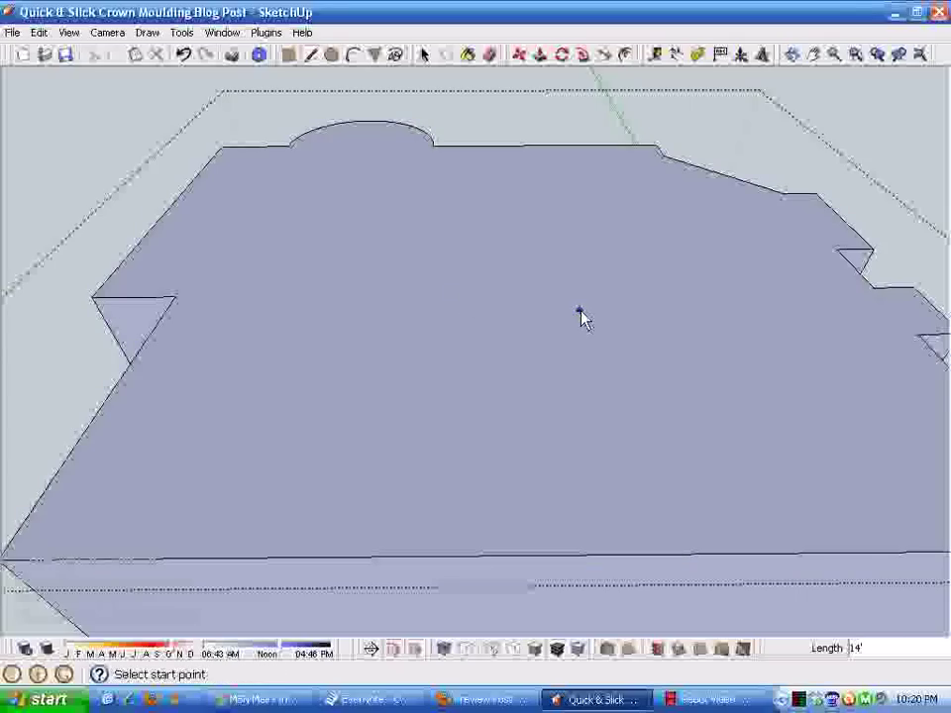
Offset the ceiling's perimeter edges 3" inward, using the edge selection without the face, and clear the selection
scroll(630, 294, down, 1)
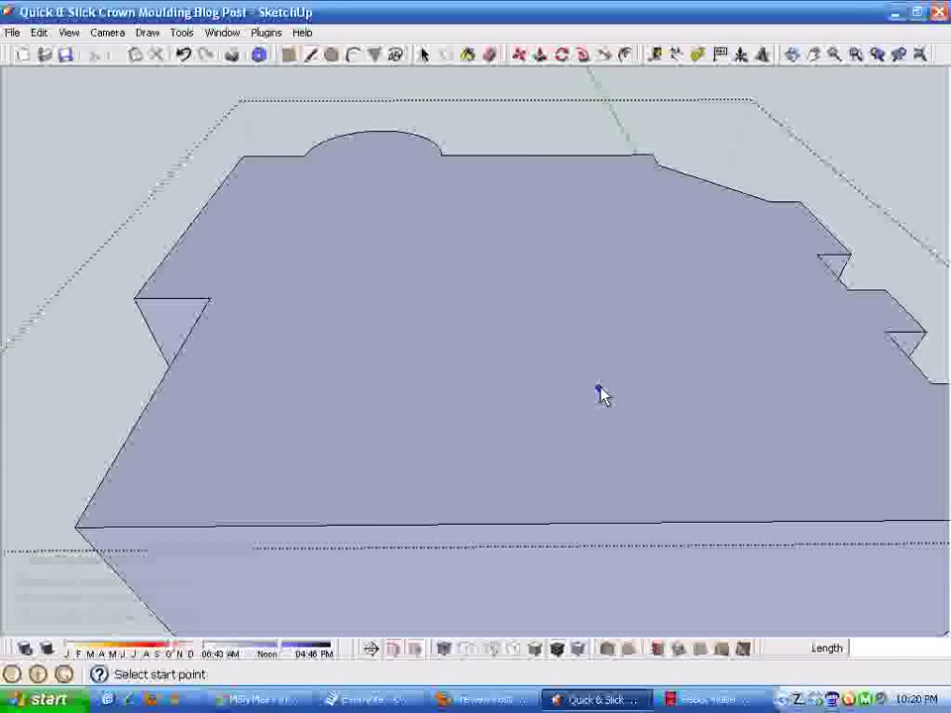
mouse_move(601, 391)
middle_down()
mouse_move(574, 371)
mouse_move(583, 382)
mouse_move(603, 321)
mouse_move(567, 307)
mouse_move(544, 329)
mouse_move(555, 352)
mouse_move(525, 339)
middle_up()
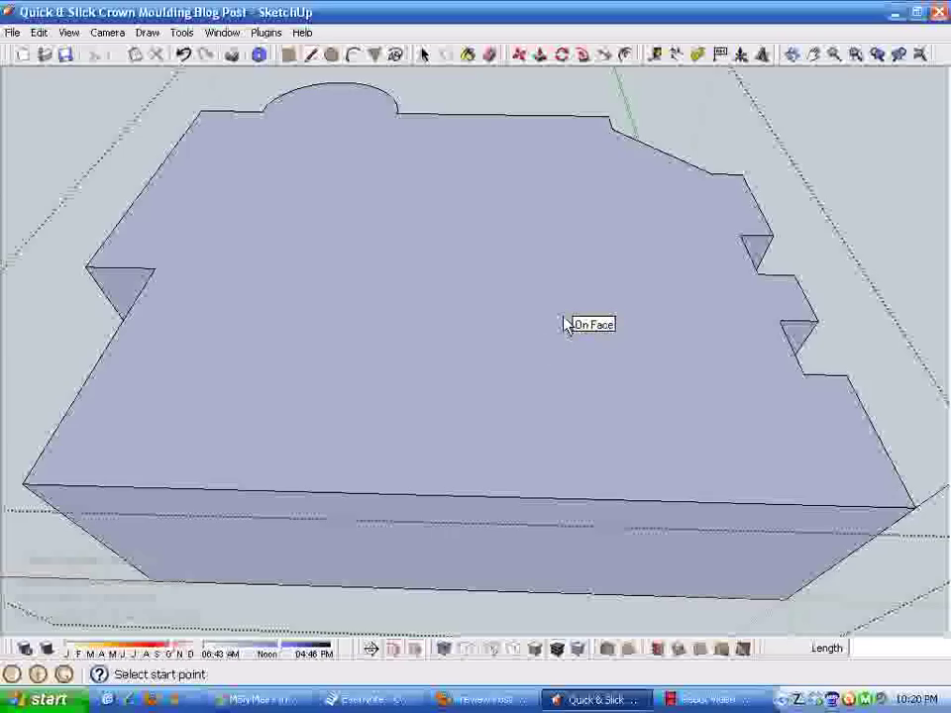
key(space)
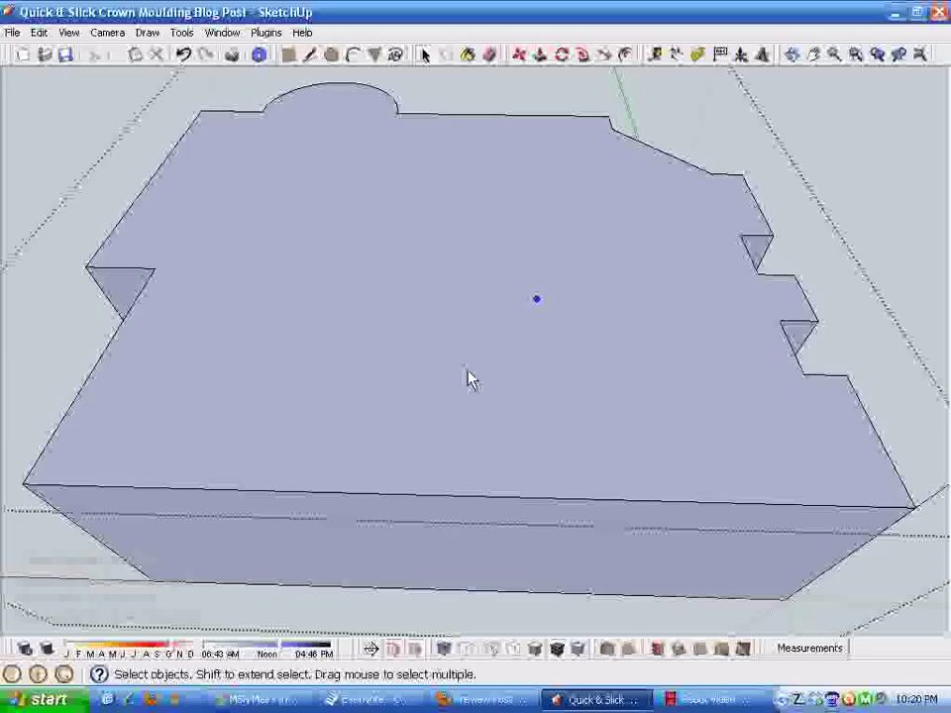
click(460, 302)
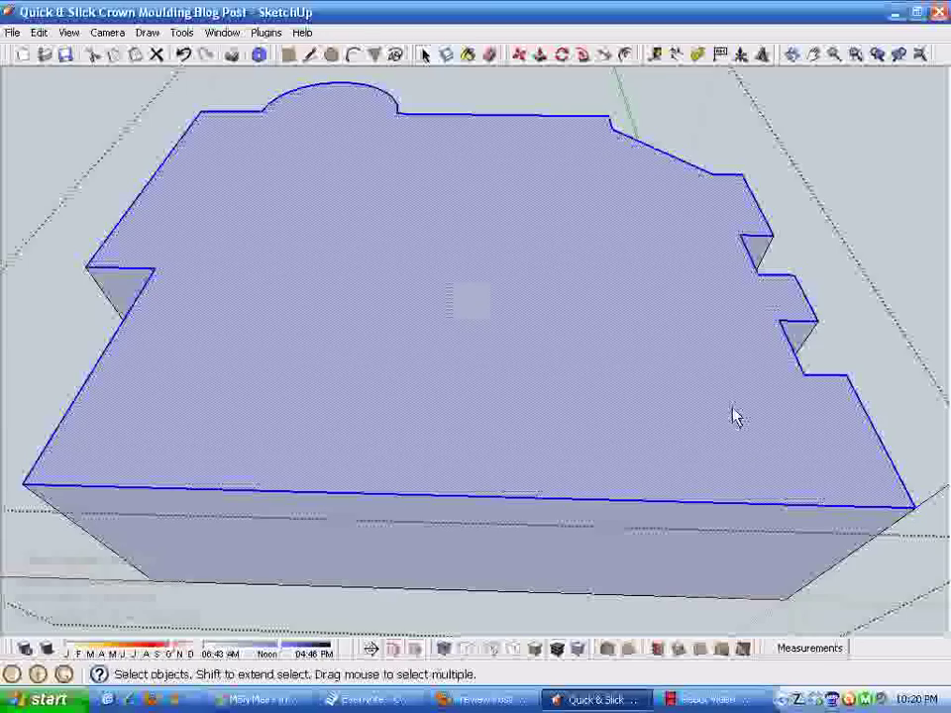
shift+click(564, 302)
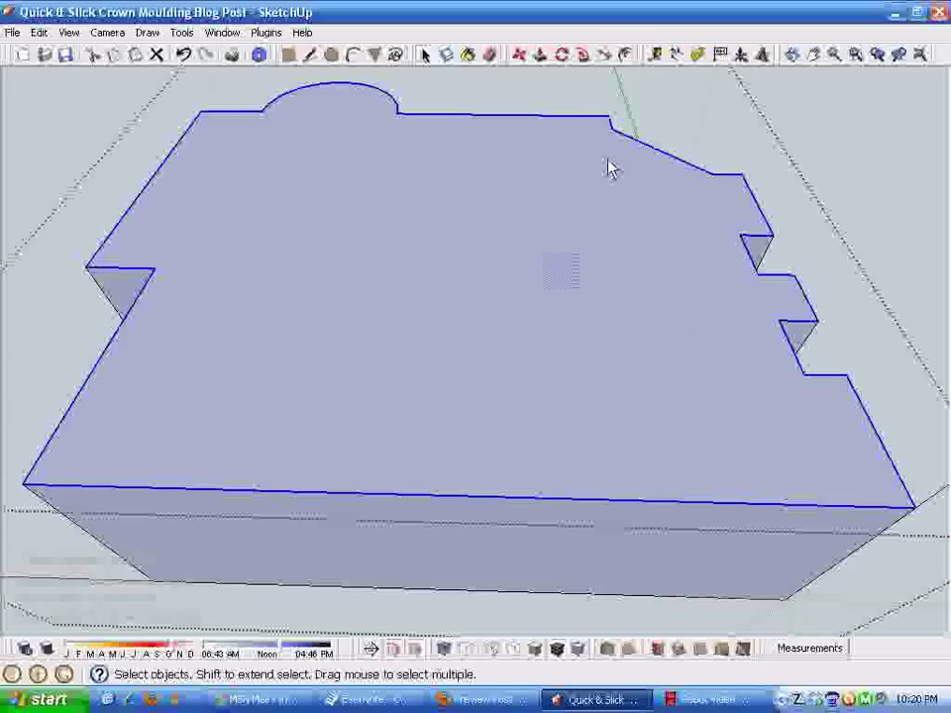
click(625, 54)
click(664, 158)
click(660, 171)
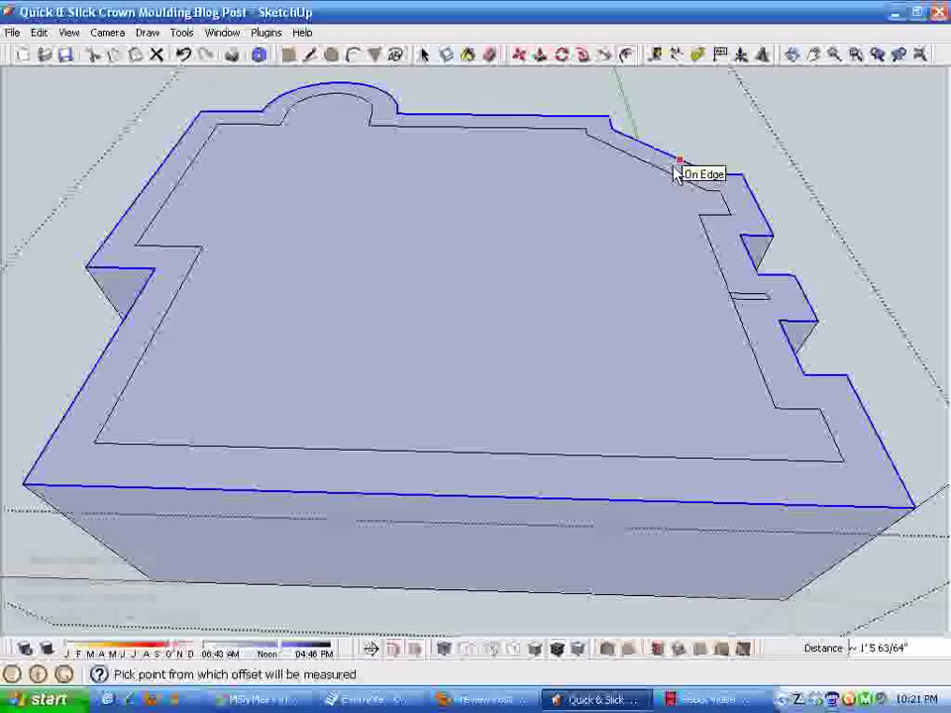
text(3)
key(Return)
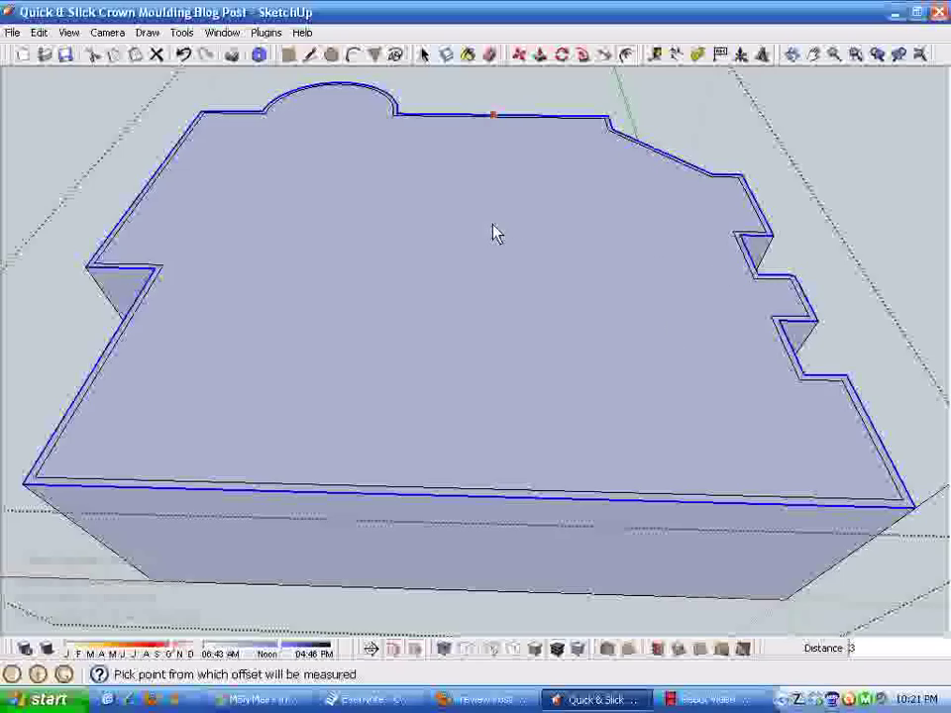
middle_drag(500, 228, 507, 277)
key(space)
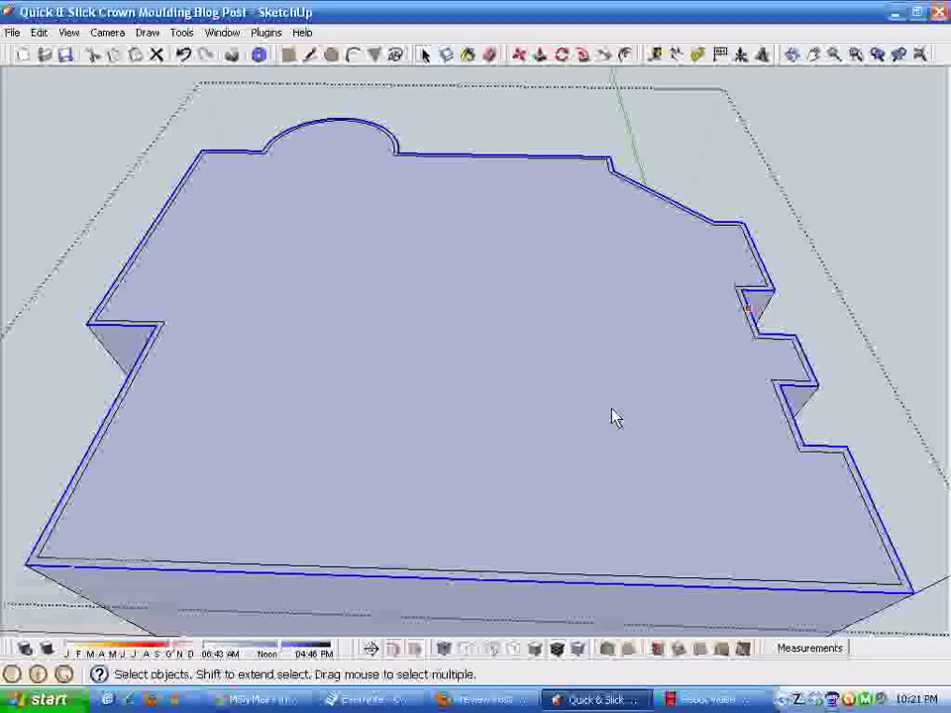
scroll(589, 404, down, 2)
click(602, 391)
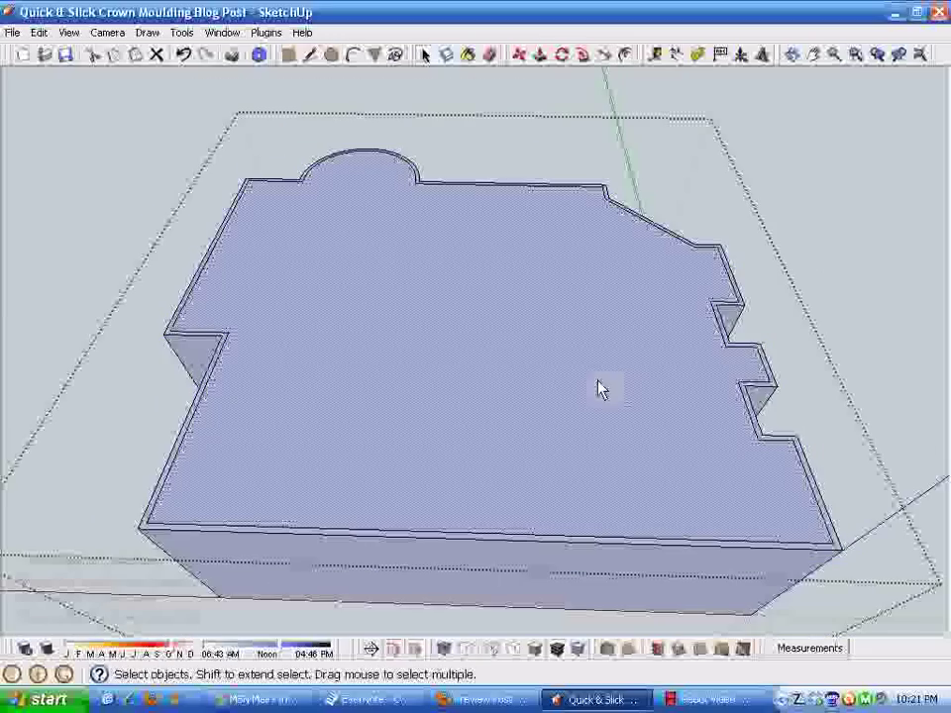
click(777, 272)
Place a guide line 36" in from the short wall edge next to the curved bay
middle_drag(719, 386, 703, 360)
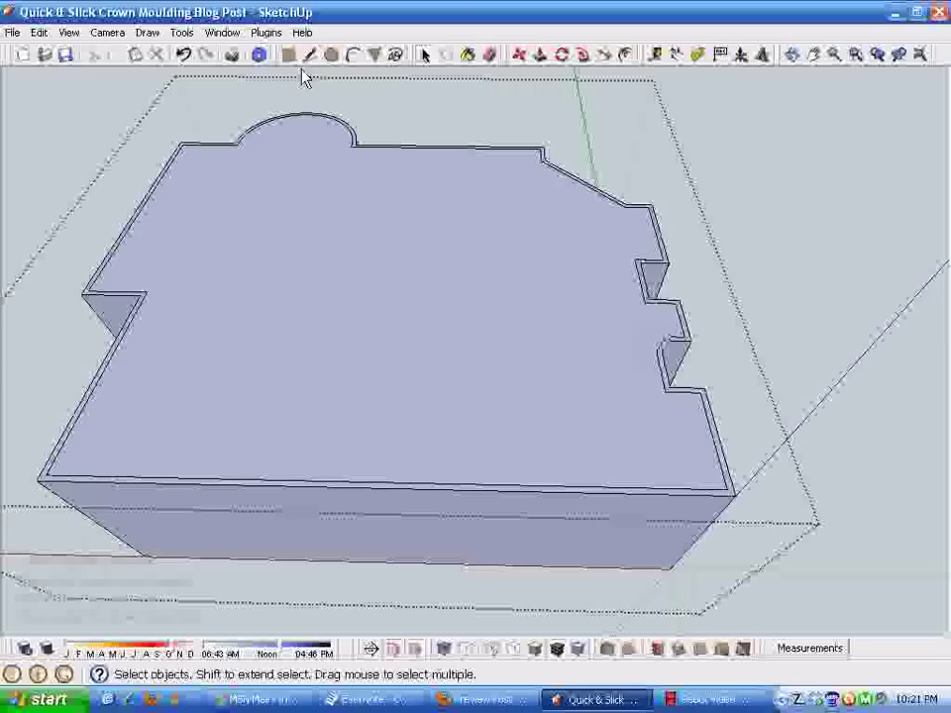
middle_drag(356, 125, 443, 437)
scroll(401, 392, up, 3)
middle_drag(373, 396, 465, 383)
click(657, 57)
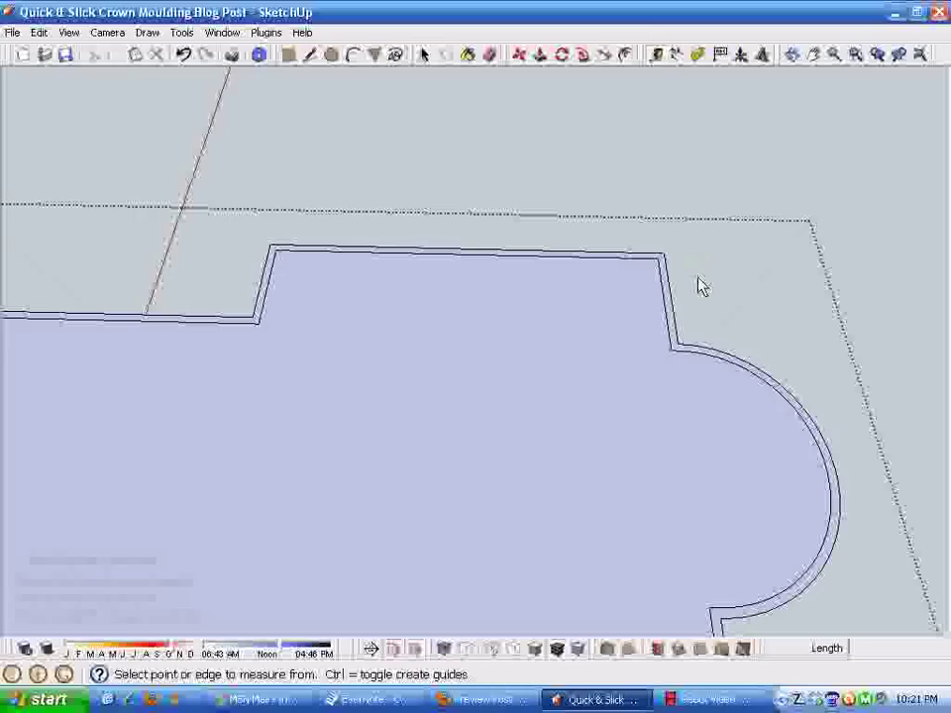
click(670, 288)
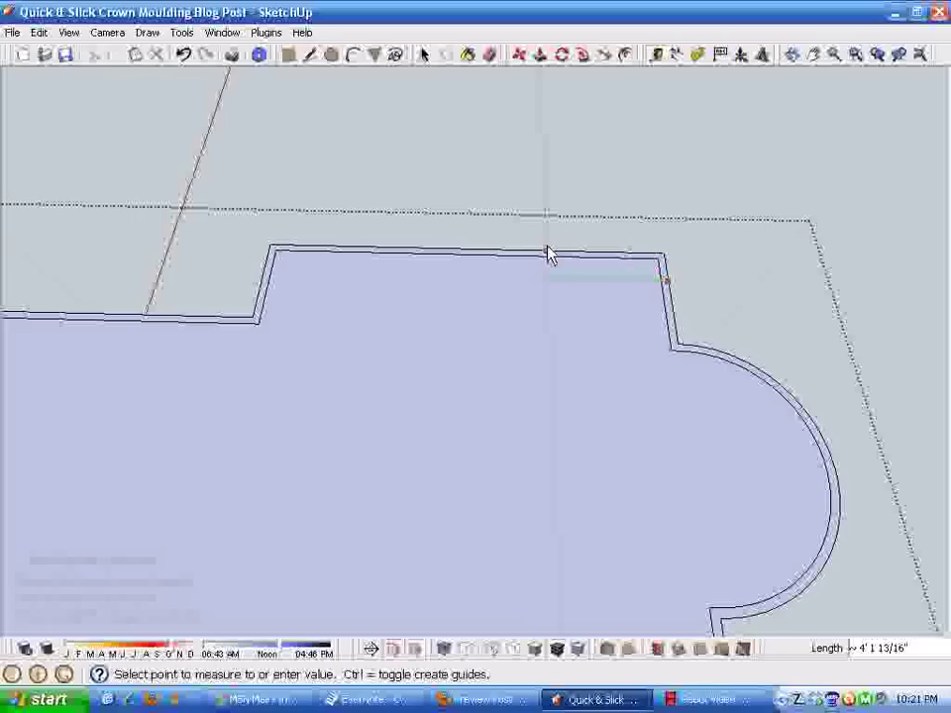
text(72)
key(Return)
text(36)
key(Return)
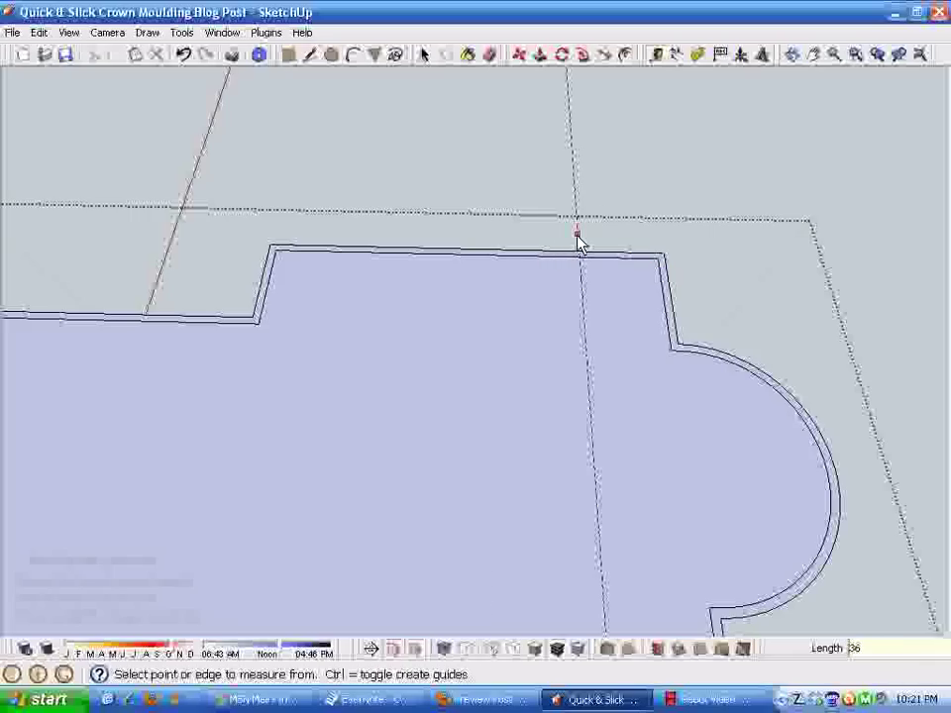
Place a second parallel guide line 5' from the first, farther away from the curved bay
click(577, 234)
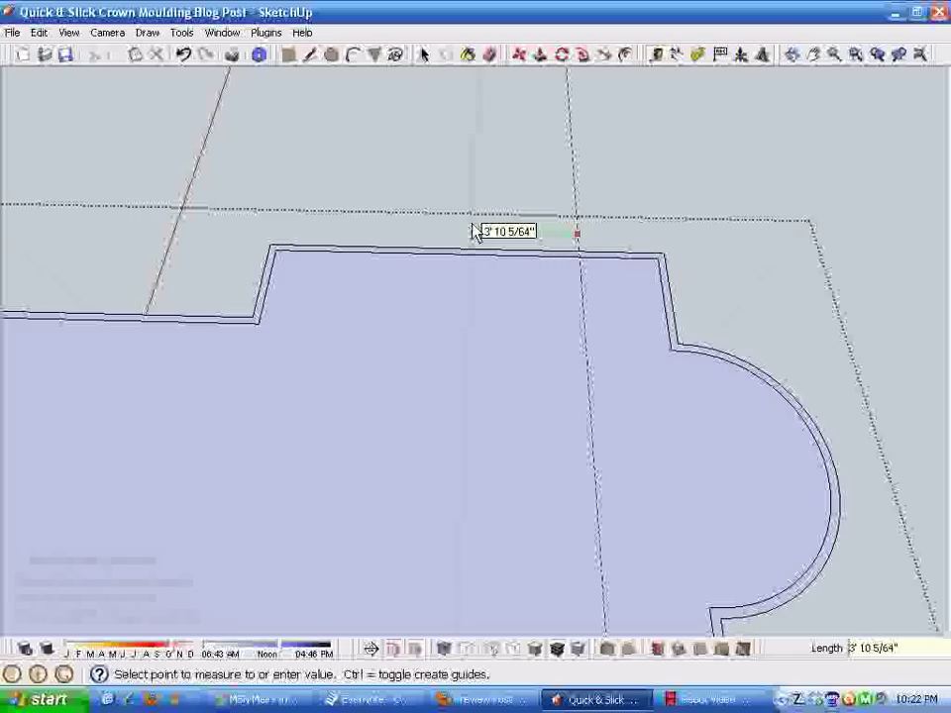
text(5')
key(Return)
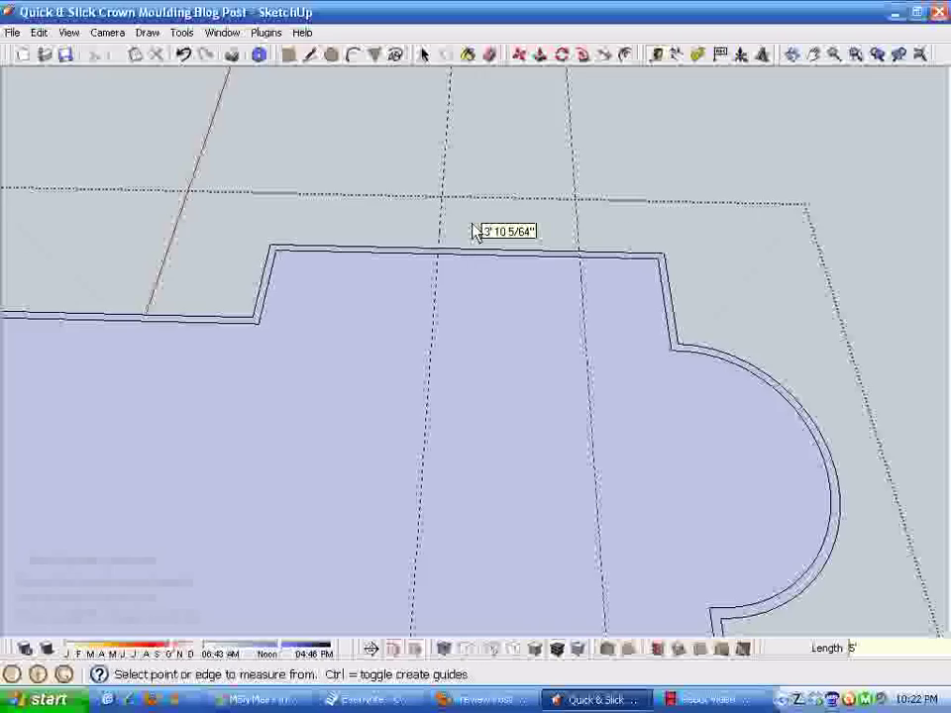
Draw two 3" lines across the offset border, one where each parallel guide line crosses the wall edges
click(311, 55)
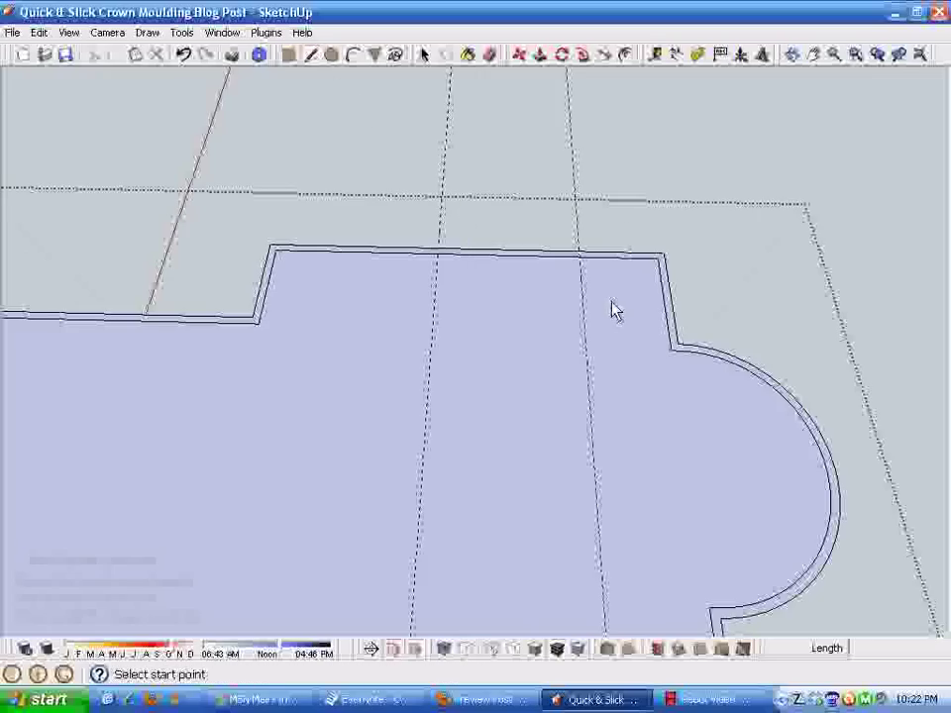
middle_drag(618, 310, 584, 366)
scroll(586, 366, up, 3)
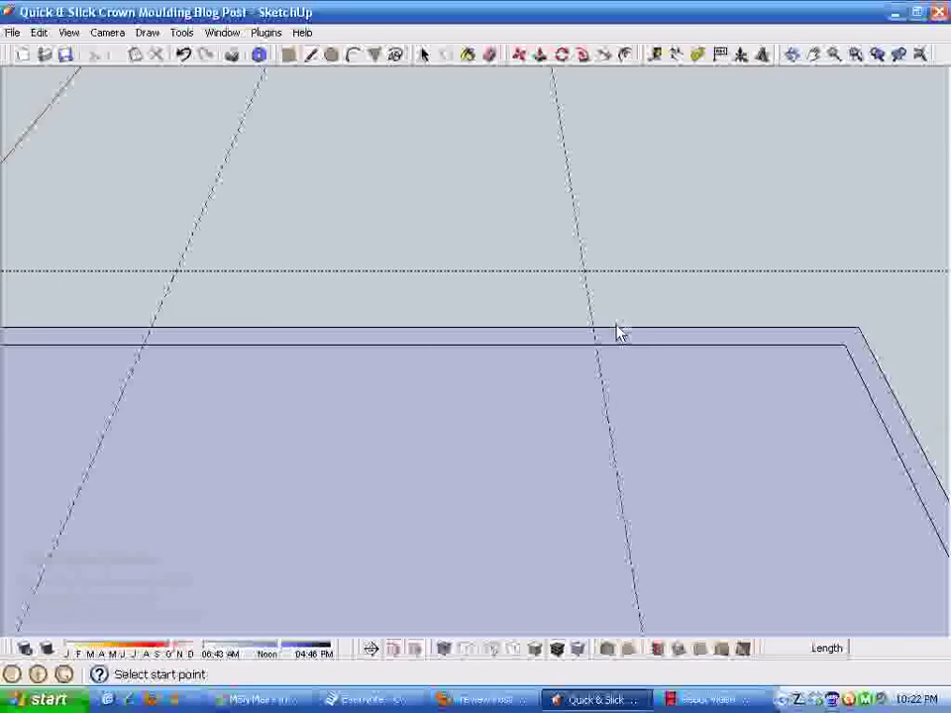
click(594, 327)
click(596, 345)
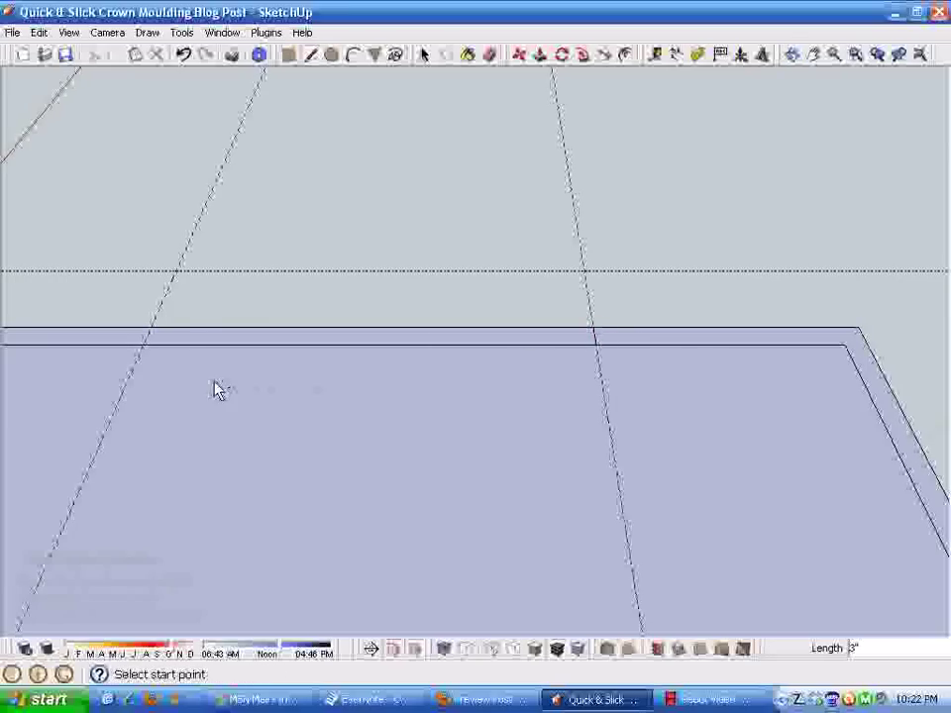
click(150, 328)
click(147, 345)
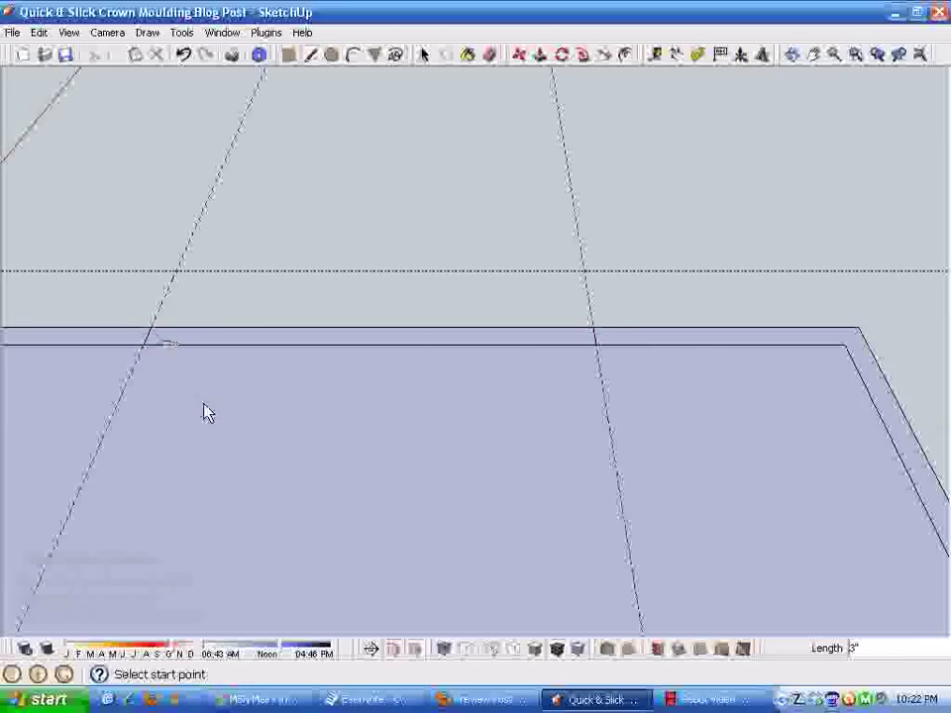
Erase the two parallel guide lines that marked the sides of the opening
click(489, 55)
click(565, 160)
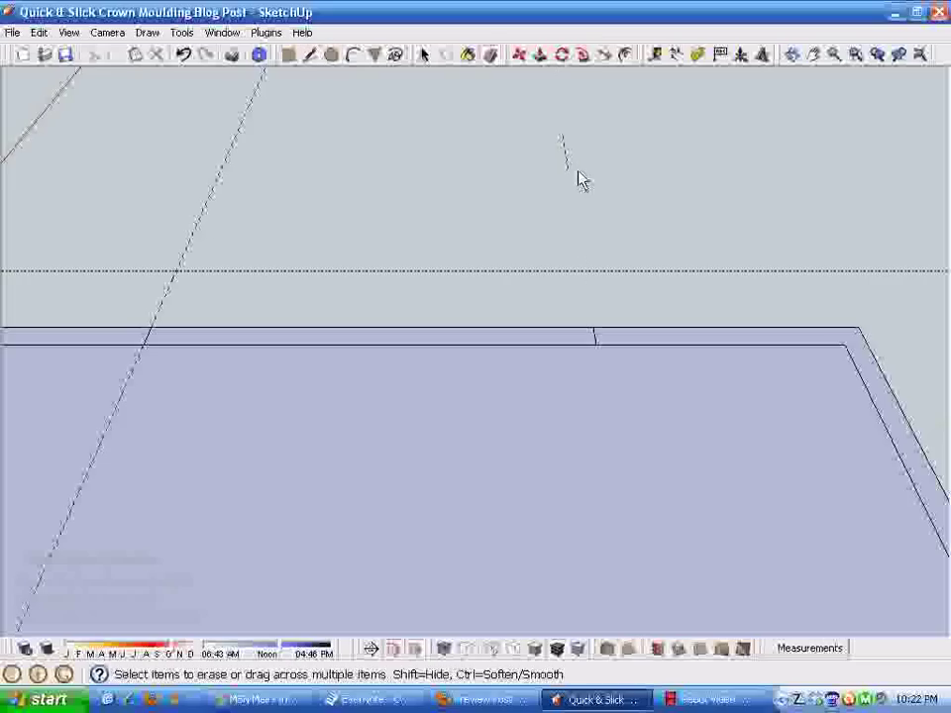
click(201, 220)
Erase the inner offset edge segment between the two short cross lines to leave a gap in the border
key(o)
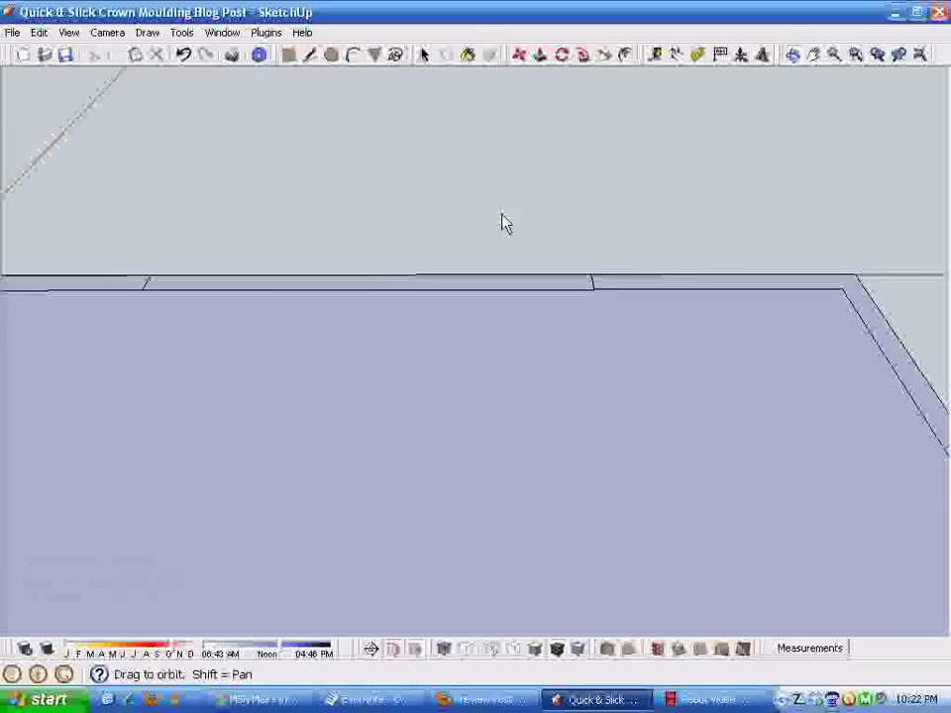
mouse_move(507, 206)
middle_down()
mouse_move(520, 367)
mouse_move(501, 424)
middle_up()
key(e)
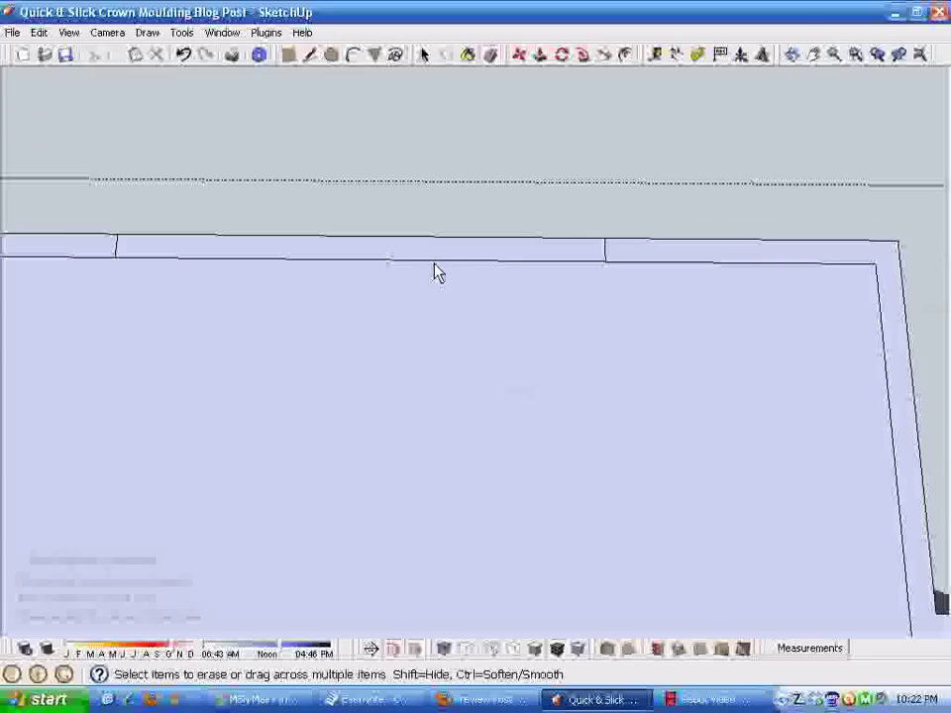
scroll(474, 329, down, 2)
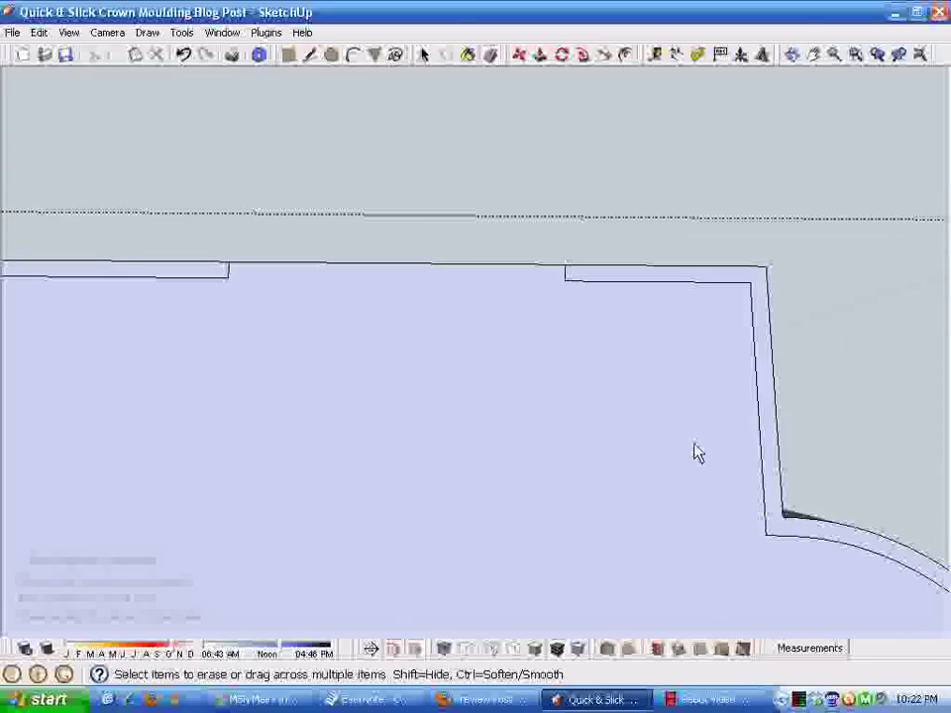
Examine the gap in the border and the offset outline around the whole room from several angles
scroll(278, 431, down, 2)
middle_drag(279, 431, 495, 262)
key(space)
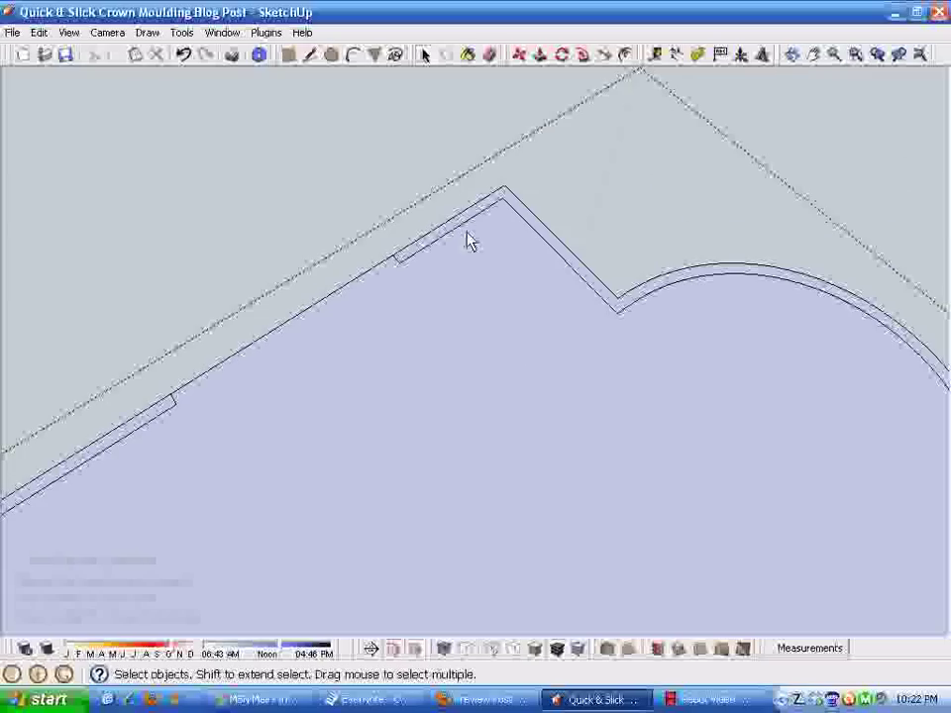
scroll(322, 422, down, 2)
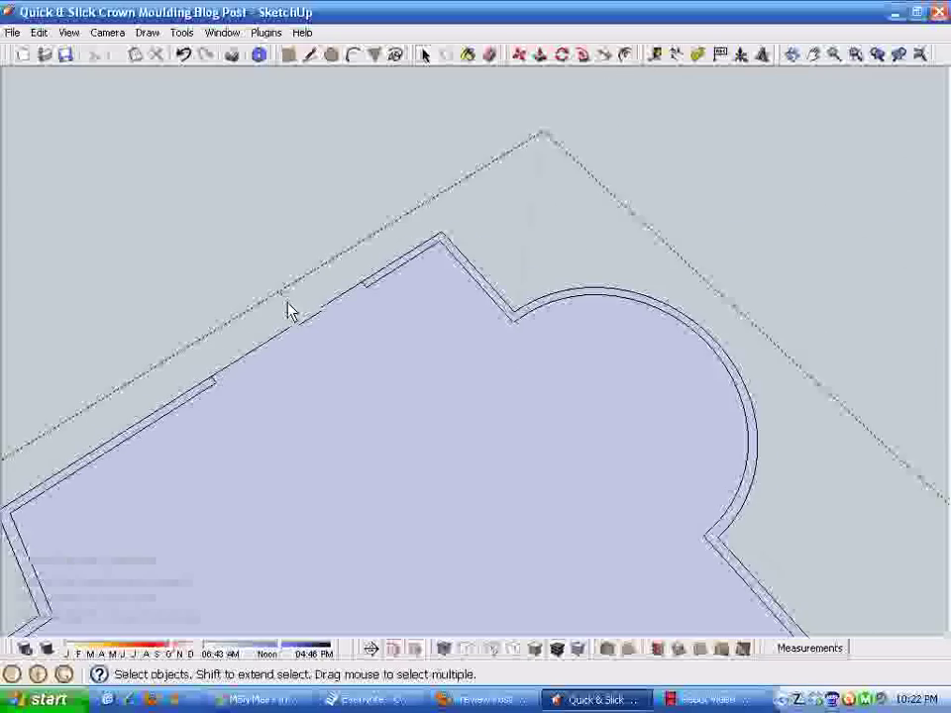
middle_drag(294, 318, 236, 498)
scroll(503, 388, down, 2)
scroll(500, 312, down, 3)
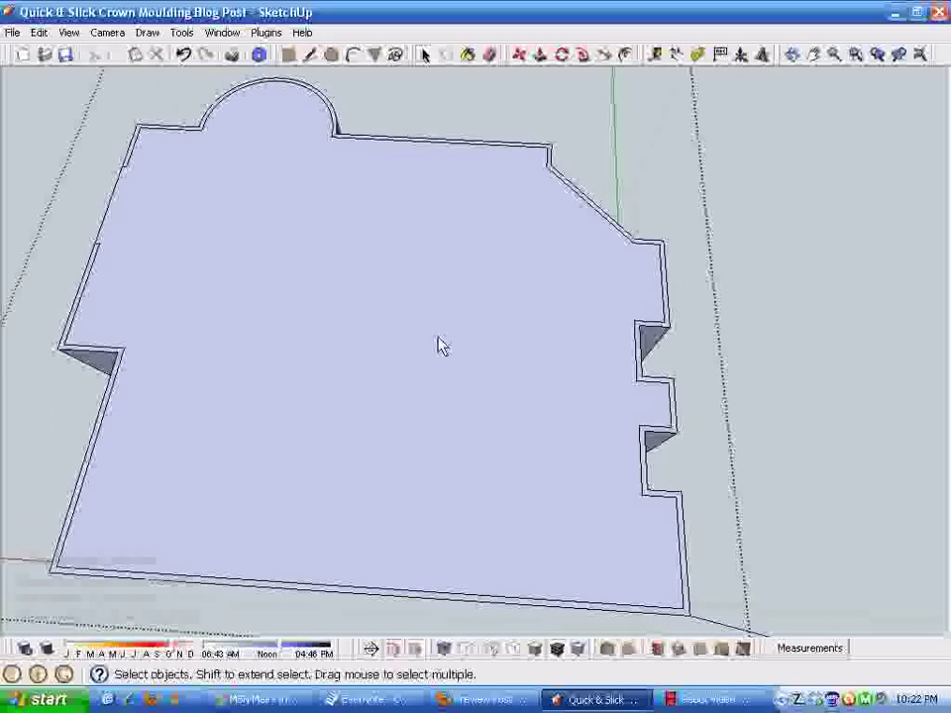
middle_drag(483, 300, 525, 320)
scroll(406, 334, down, 2)
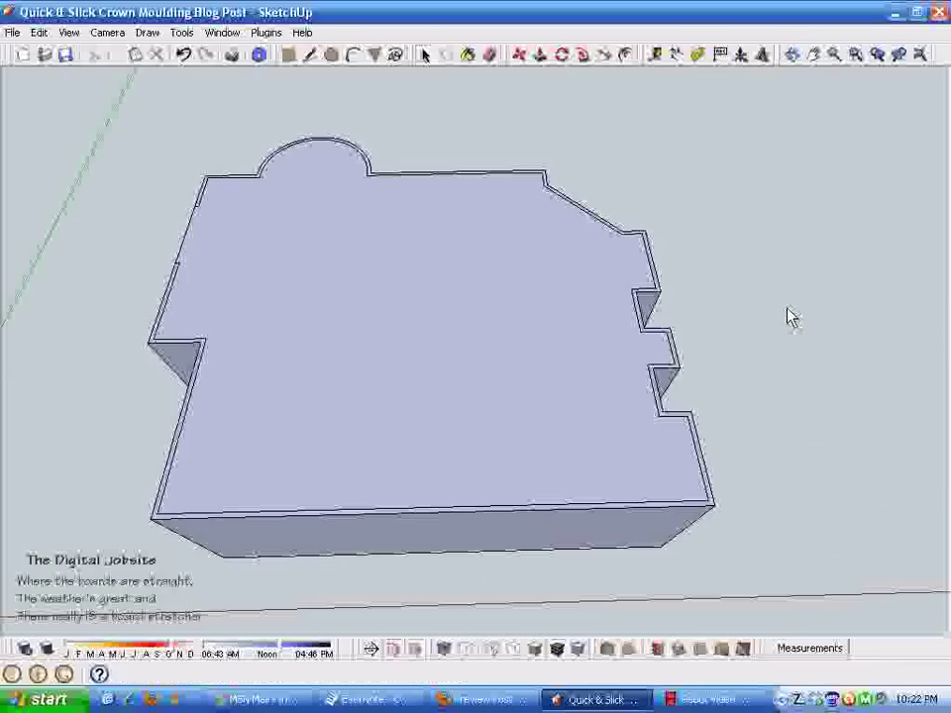
mouse_move(790, 317)
middle_down()
mouse_move(790, 308)
mouse_move(838, 356)
mouse_move(845, 347)
mouse_move(832, 291)
mouse_move(802, 307)
middle_up()
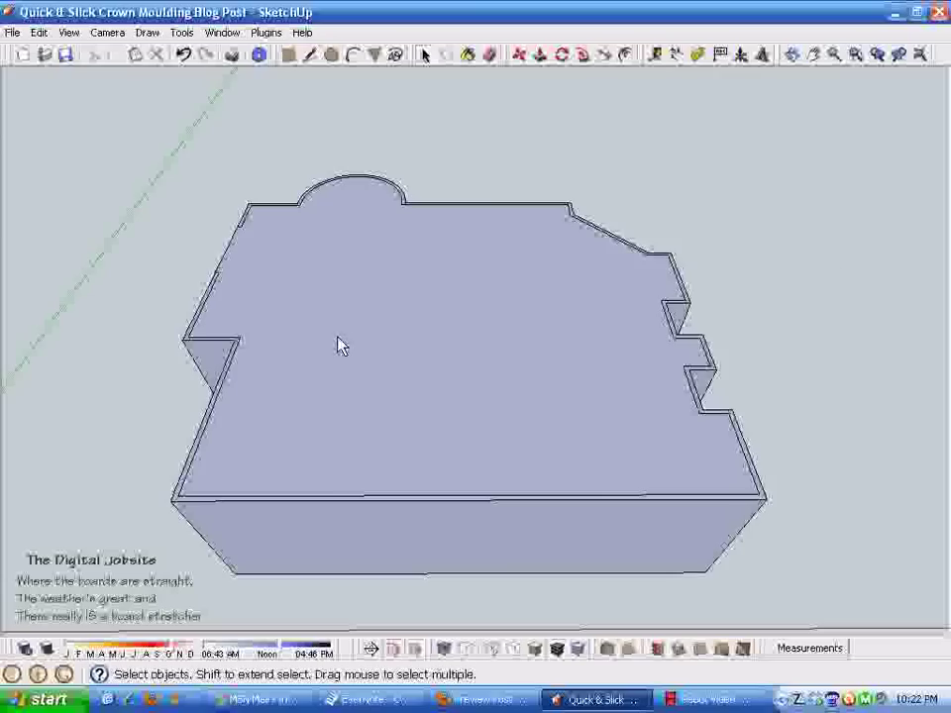